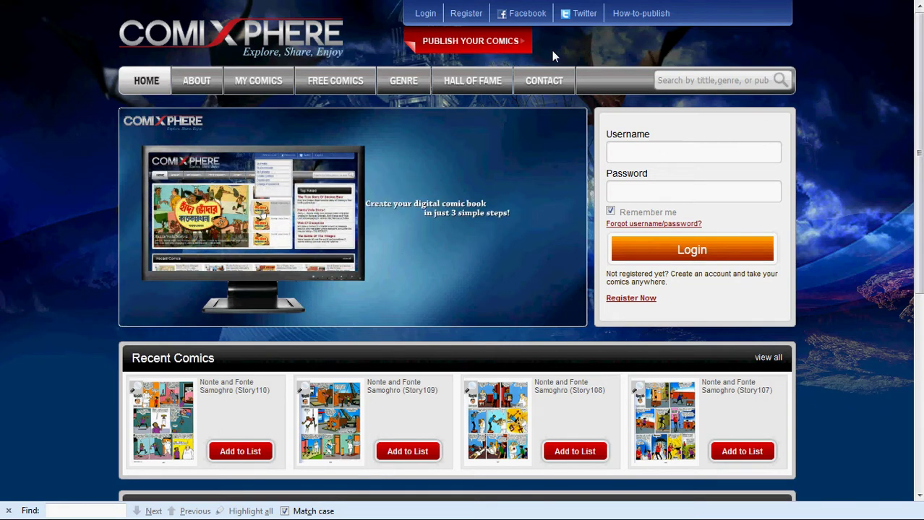
Sign in to ComiXphere with the account username and password, then reveal the account menu
left_click(425, 16)
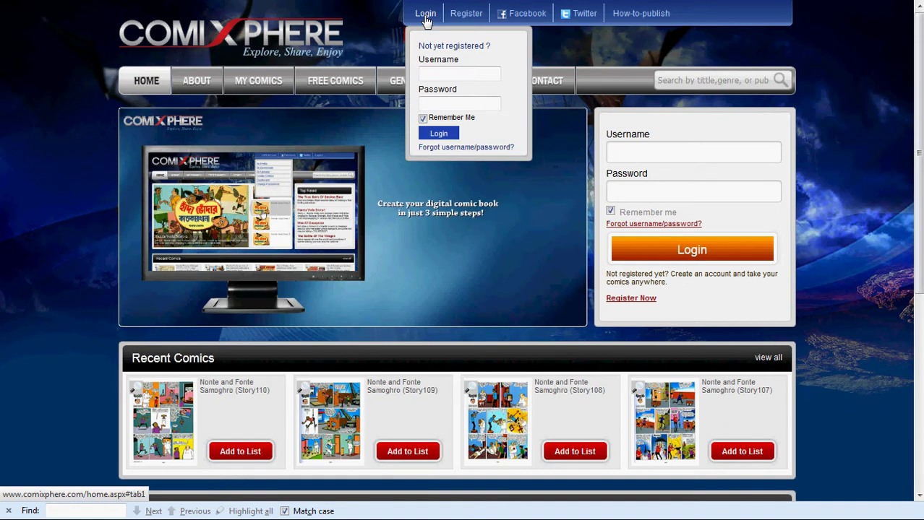
left_click(434, 70)
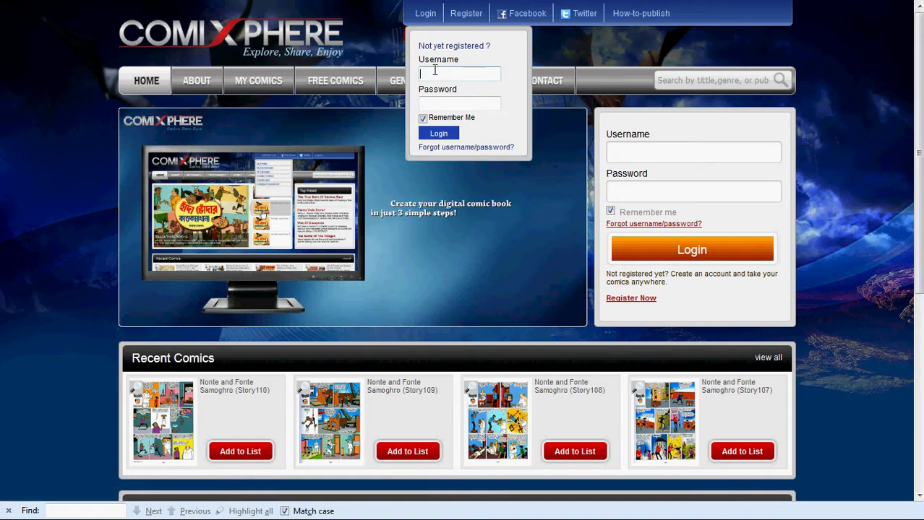
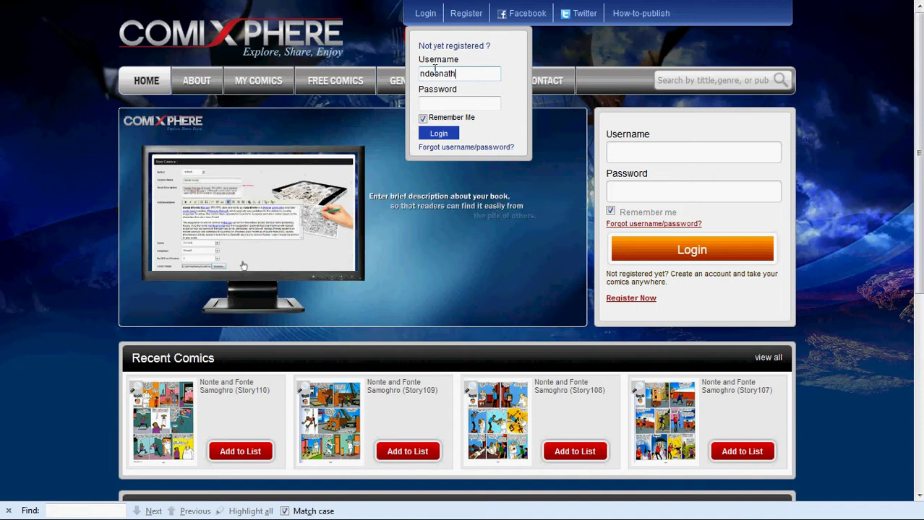
left_click(448, 103)
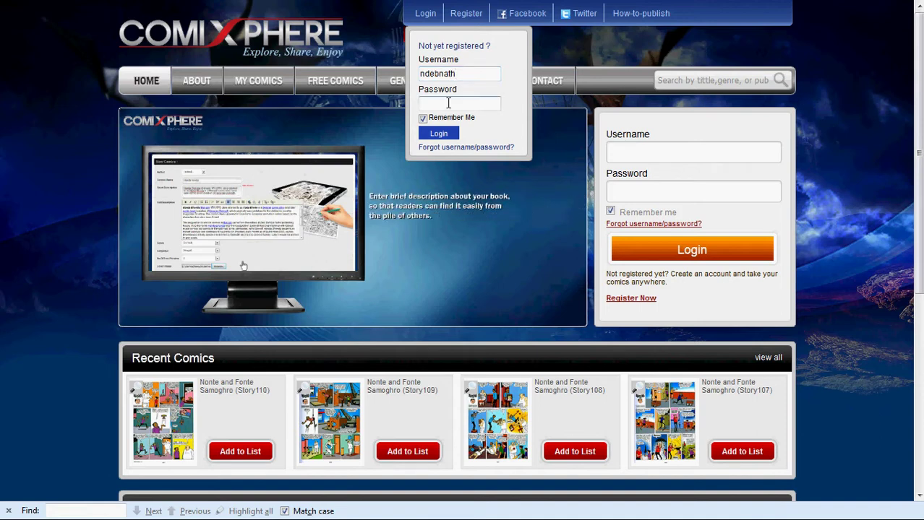
type("••••")
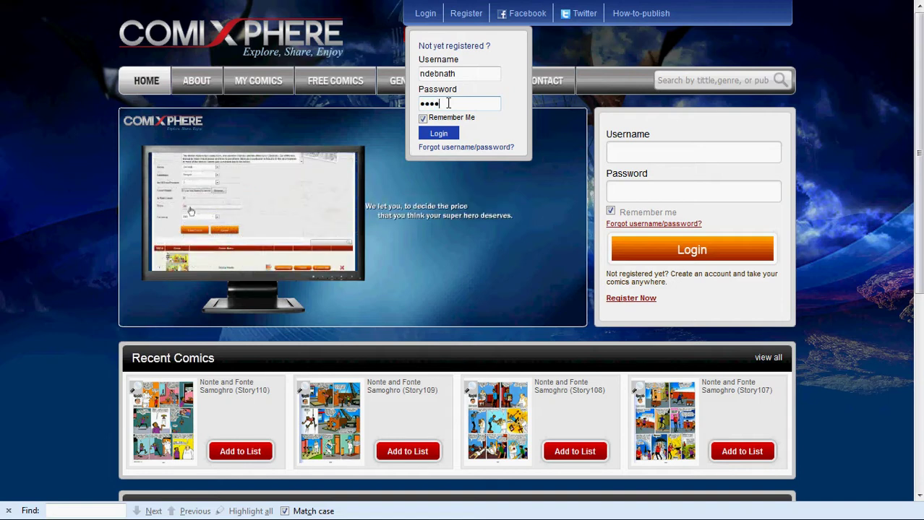
type("•••")
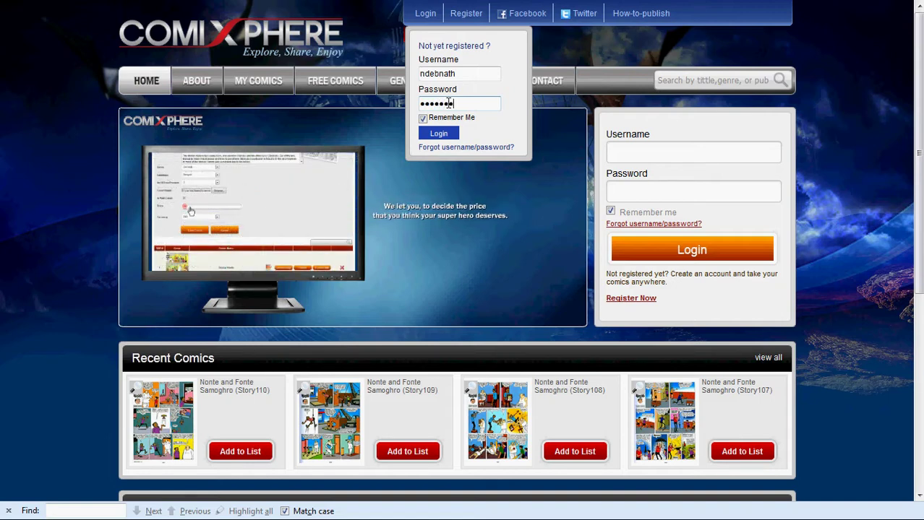
type("•••")
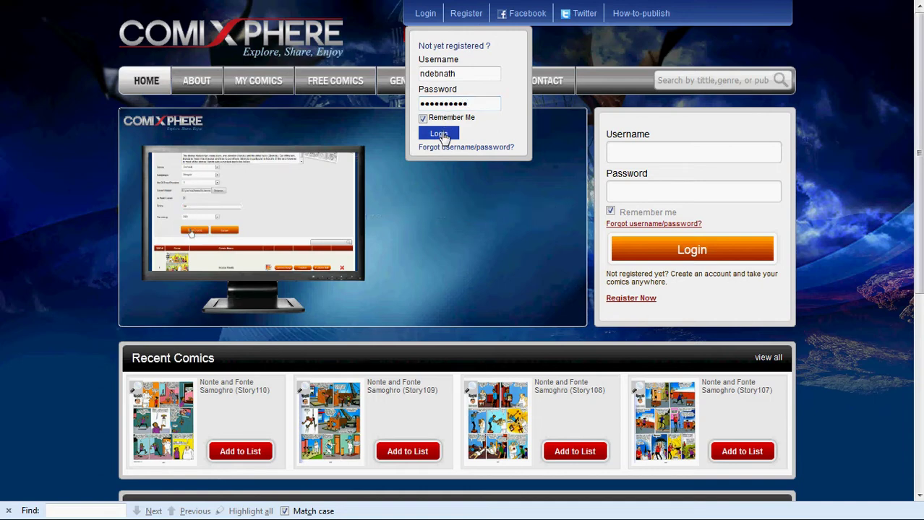
left_click(442, 135)
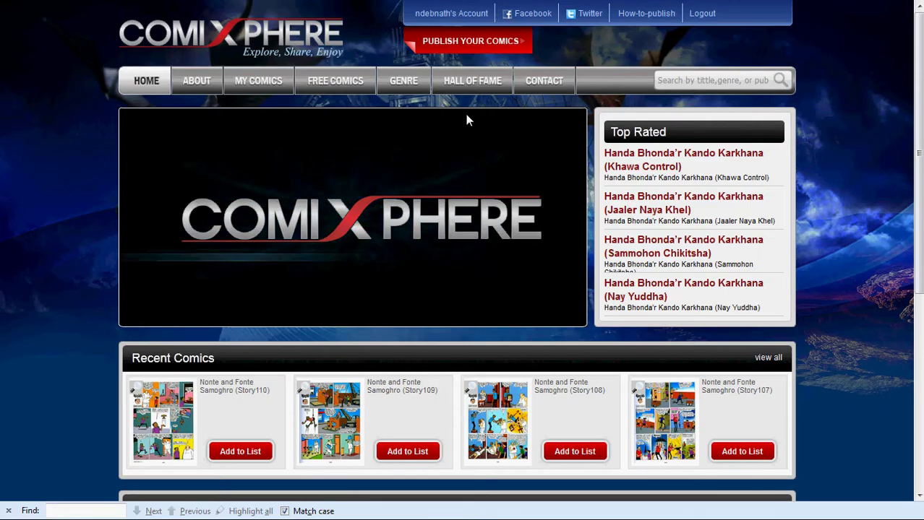
mouse_move(466, 20)
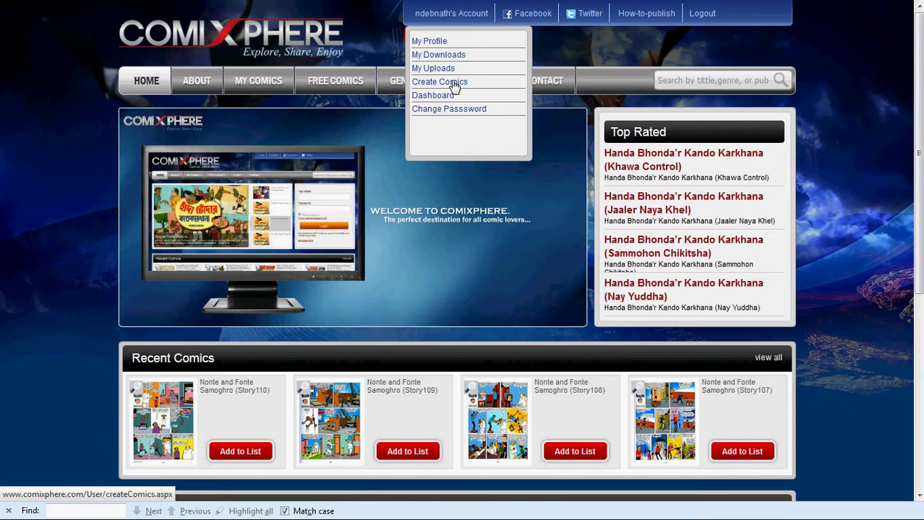
Start a new comic titled 'Hada Bhoda's First Prize' with short and full art-competition descriptions
left_click(452, 86)
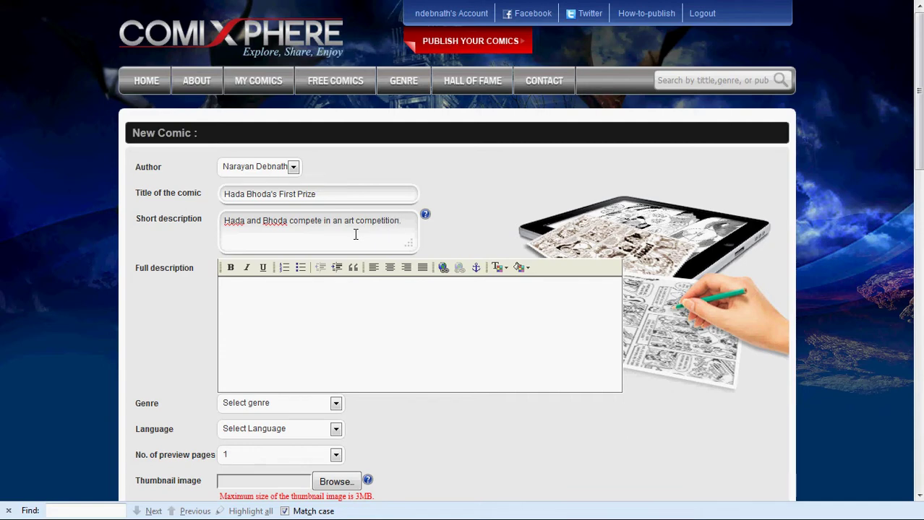
type("H")
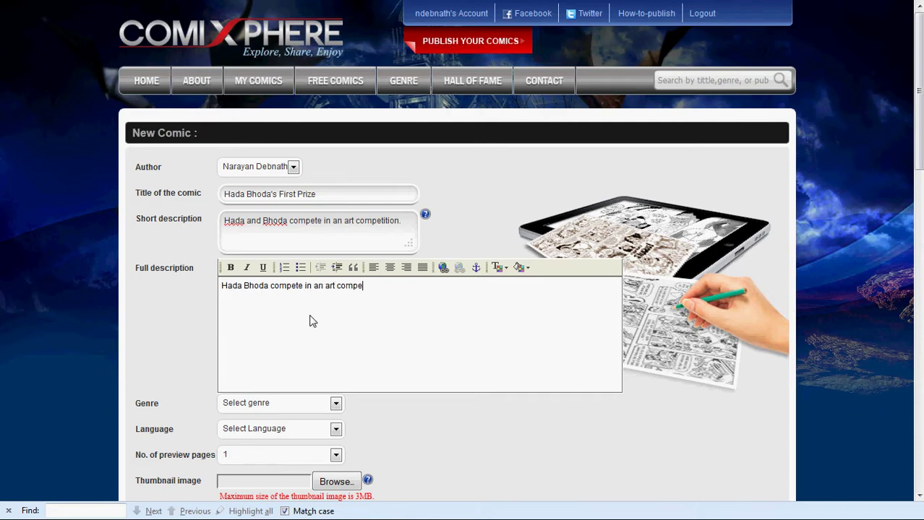
type("tition with surprising results.")
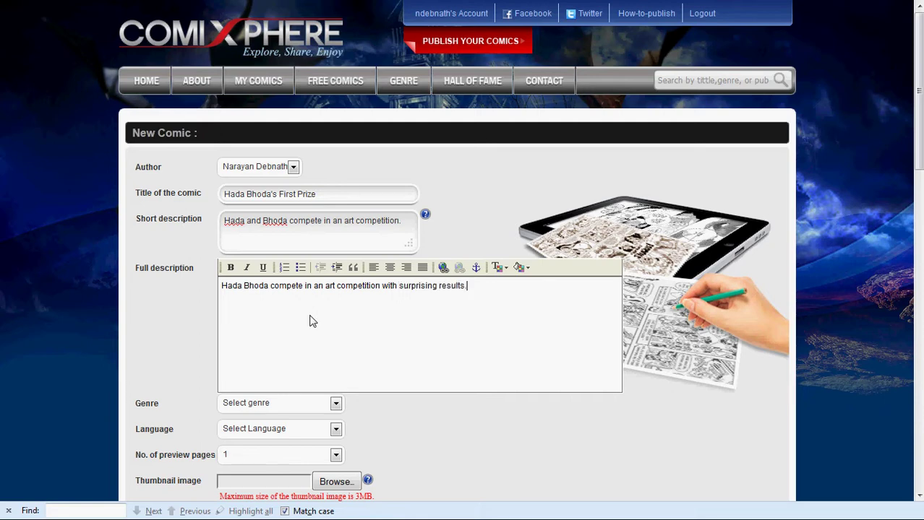
Set the comic's genre to Comedy and language to English, keeping 1 preview page
scroll(425, 396, "down", 2)
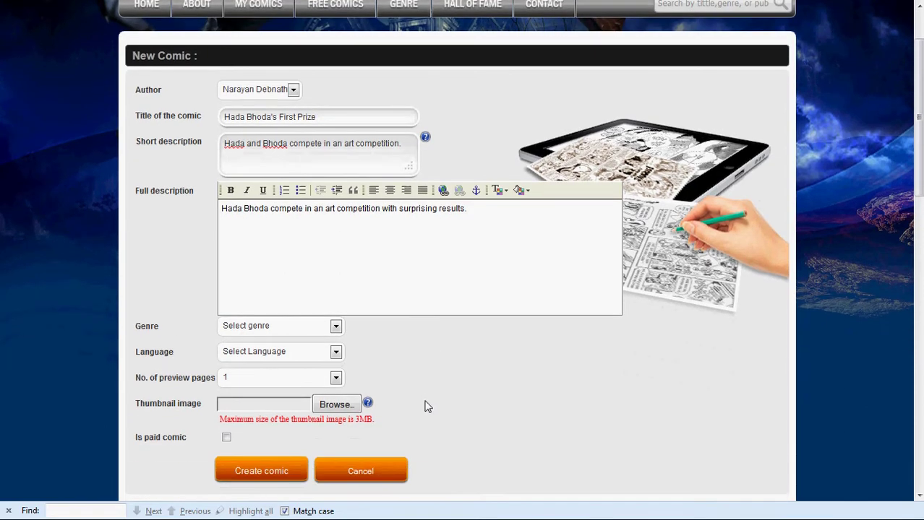
left_click(336, 326)
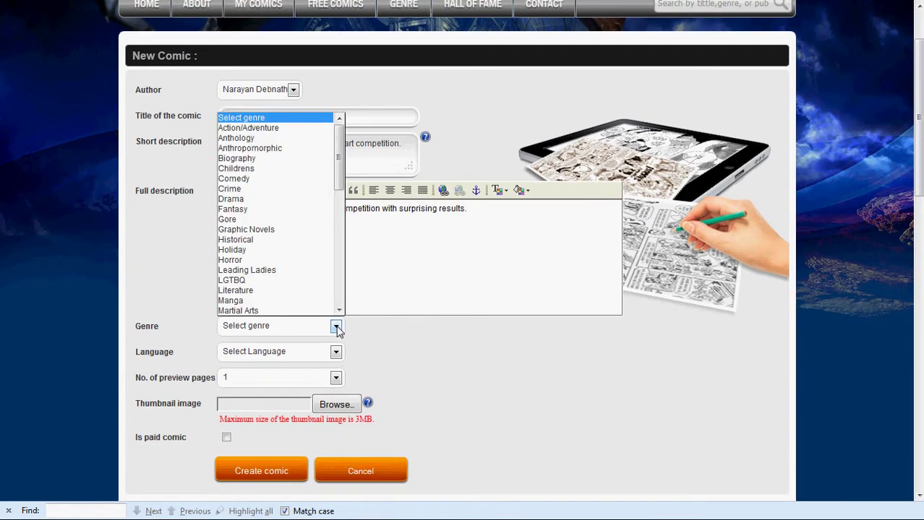
left_click(253, 179)
left_click(336, 352)
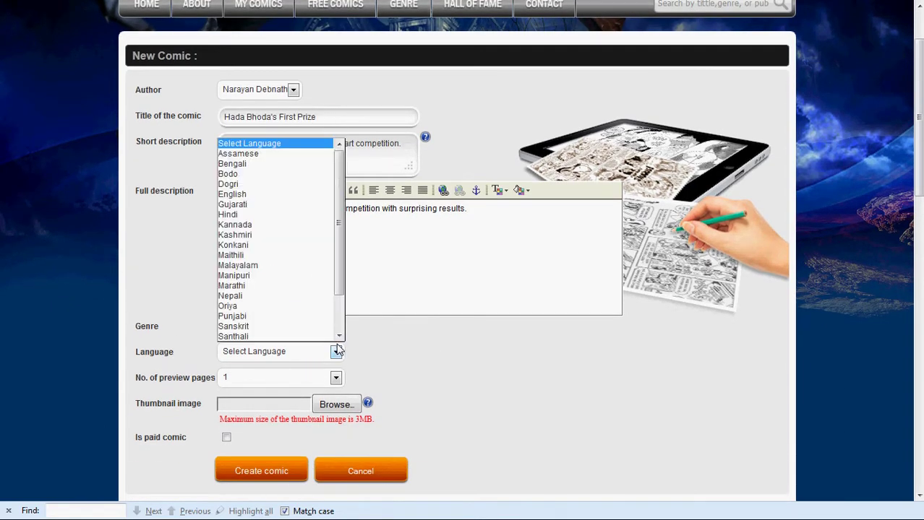
left_click(264, 194)
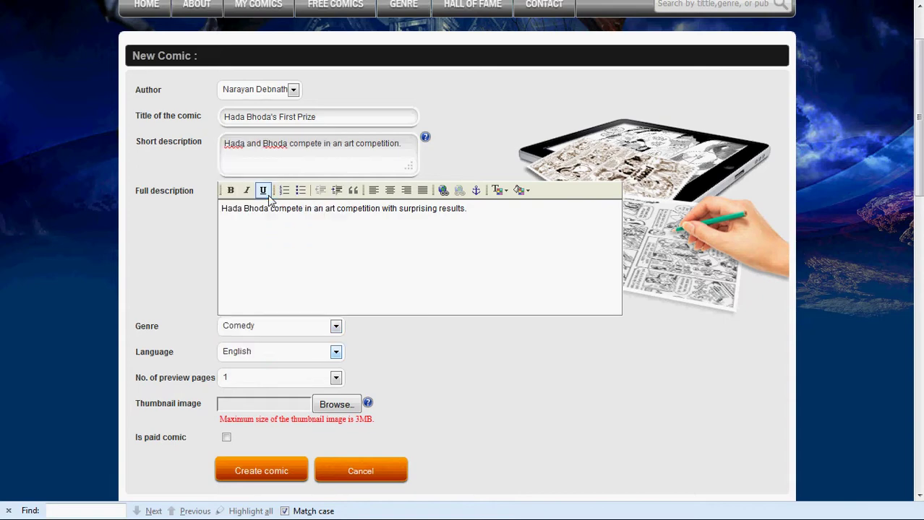
left_click(336, 378)
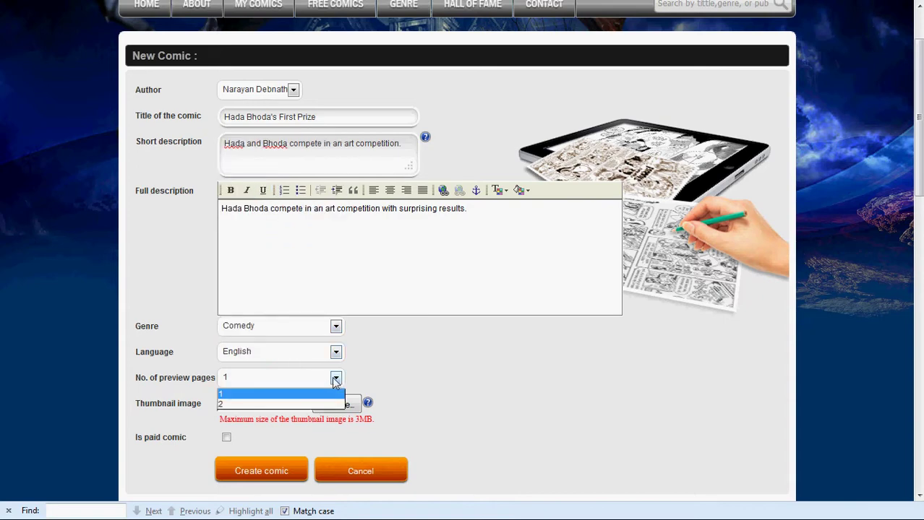
left_click(291, 395)
scroll(292, 406, "down", 2)
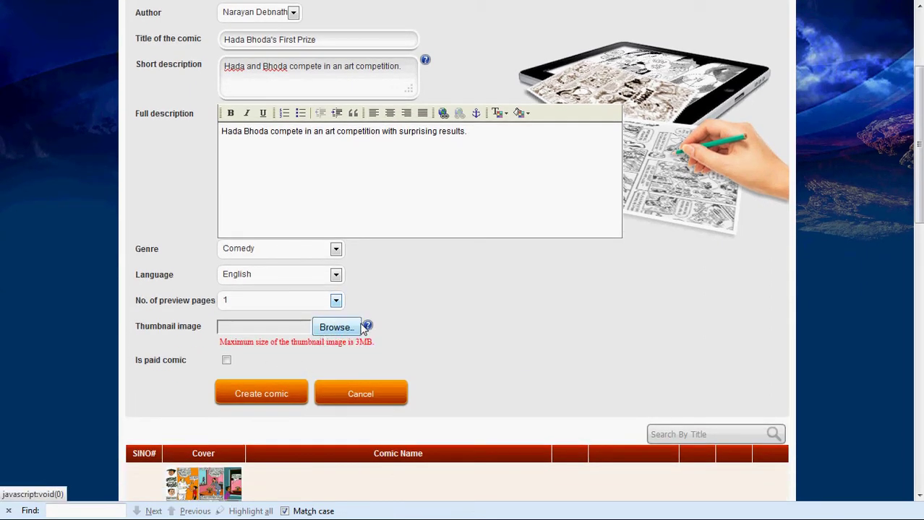
Attach first_prize_page1.jpg as the comic's thumbnail
mouse_move(367, 327)
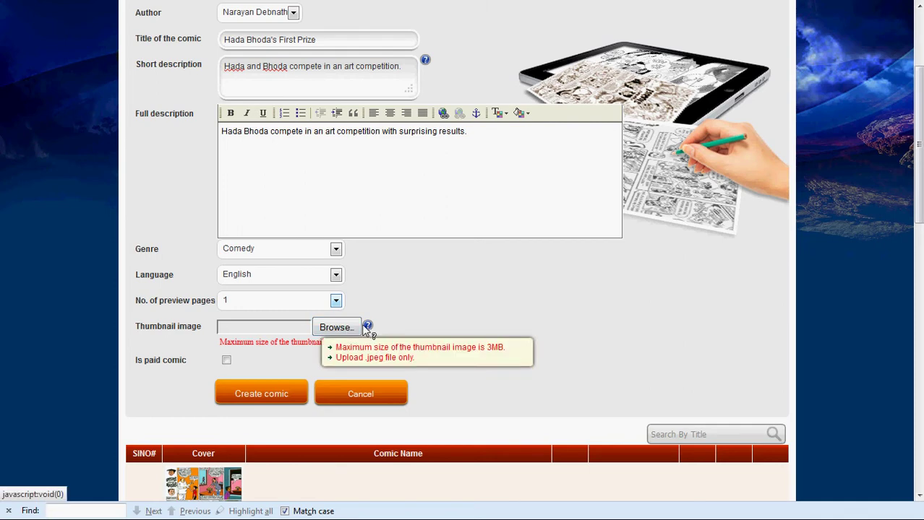
left_click(338, 328)
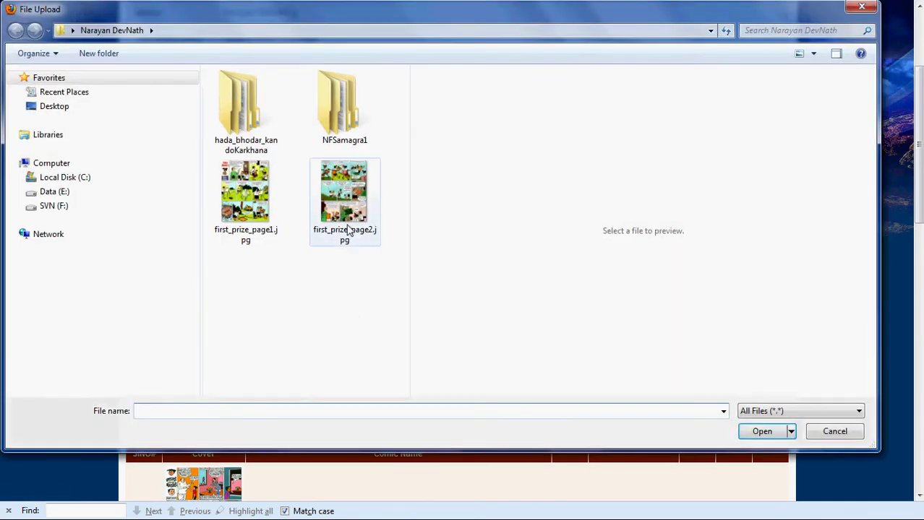
left_click(249, 217)
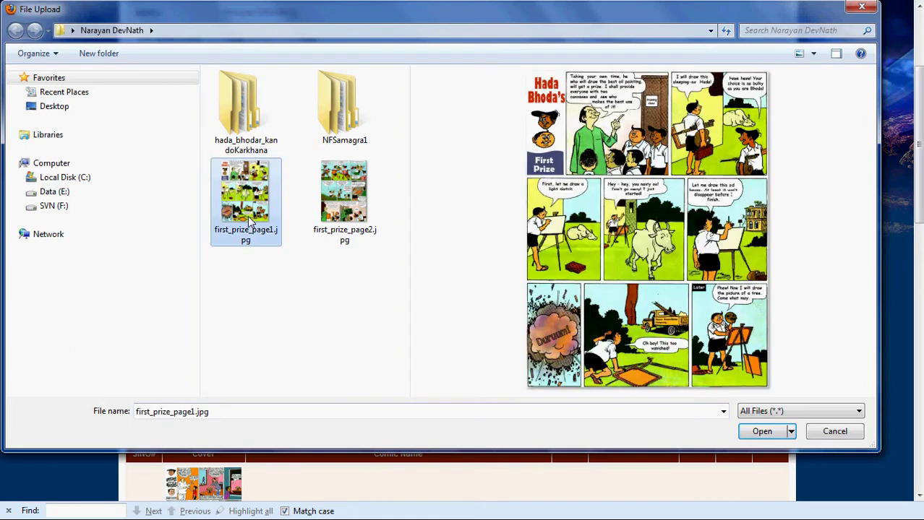
left_click(761, 432)
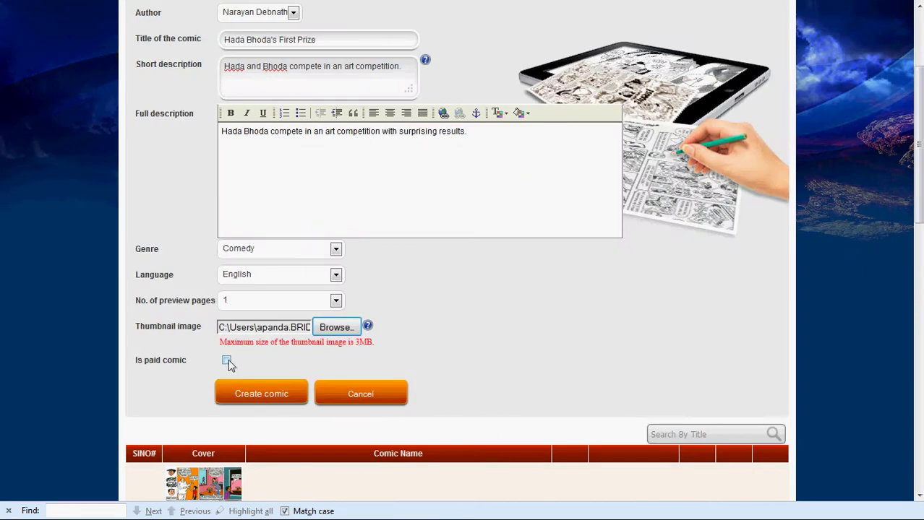
Keep the comic free, switching the paid option on and back off
scroll(230, 366, "down", 2)
left_click(228, 284)
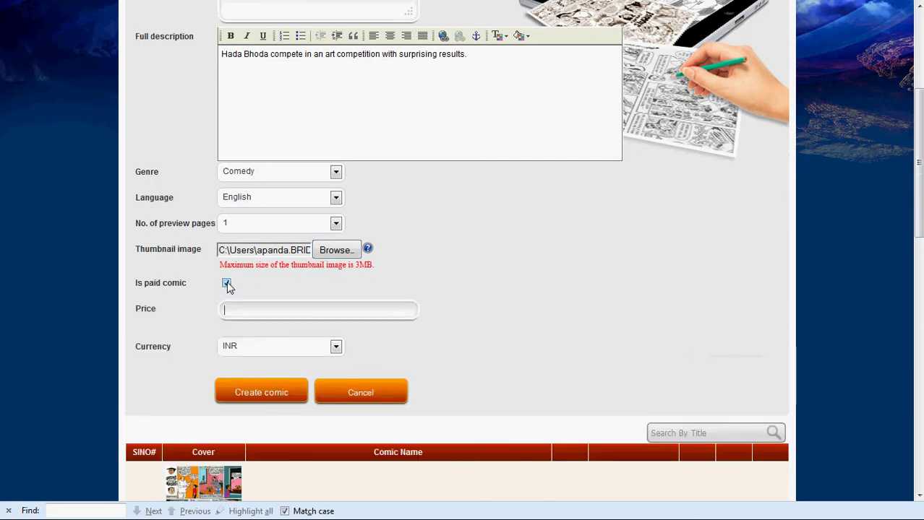
scroll(394, 297, "down", 2)
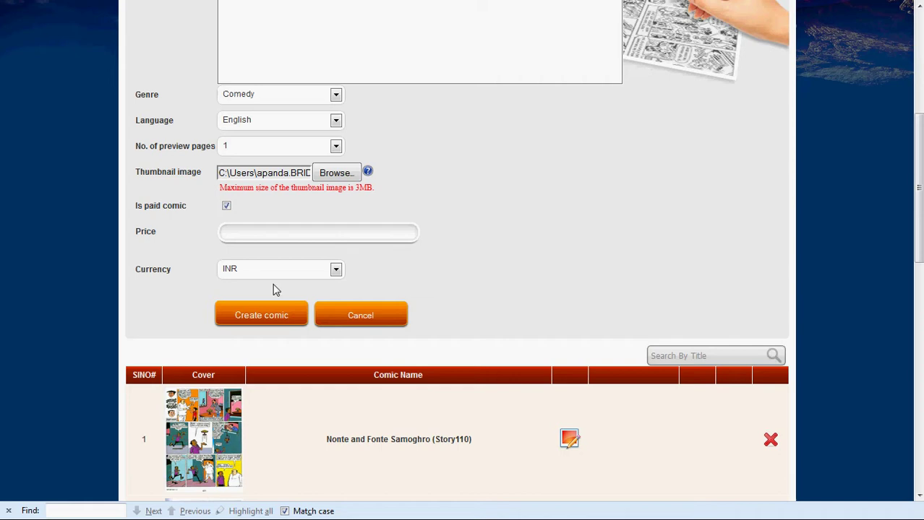
left_click(226, 207)
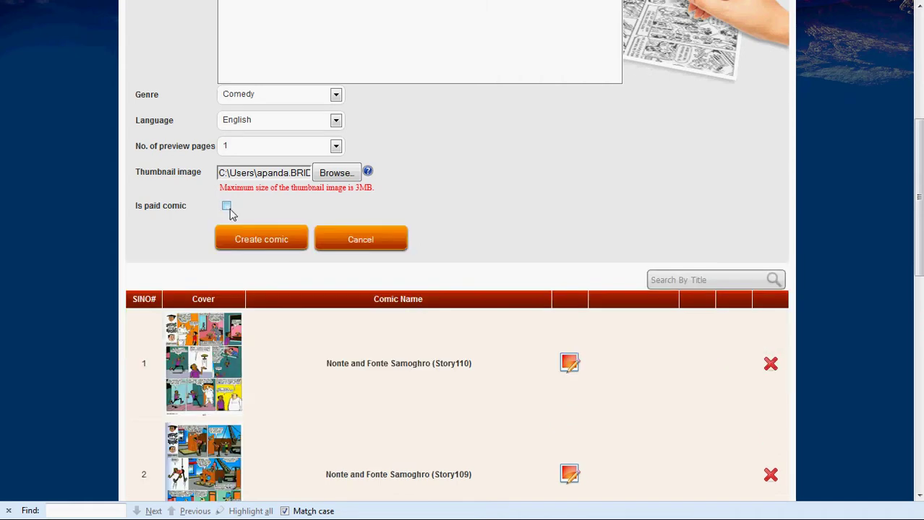
scroll(473, 204, "up", 6)
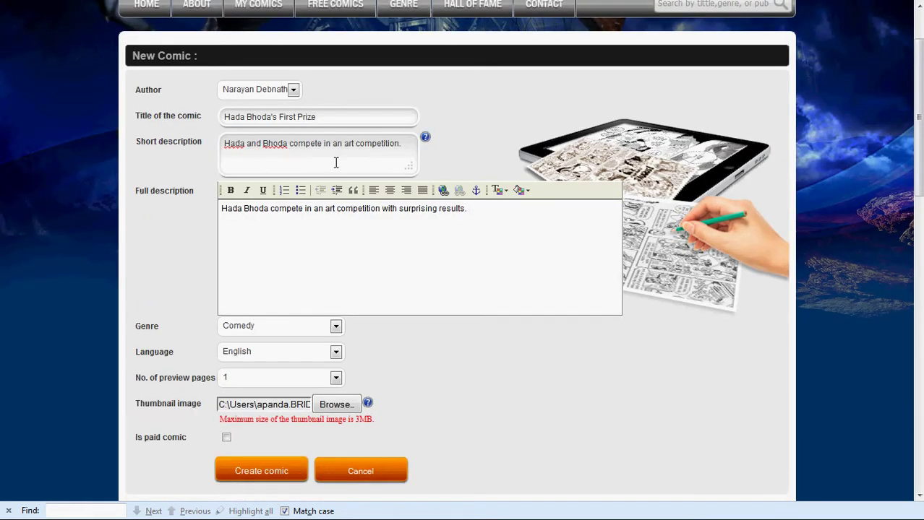
scroll(365, 291, "down", 2)
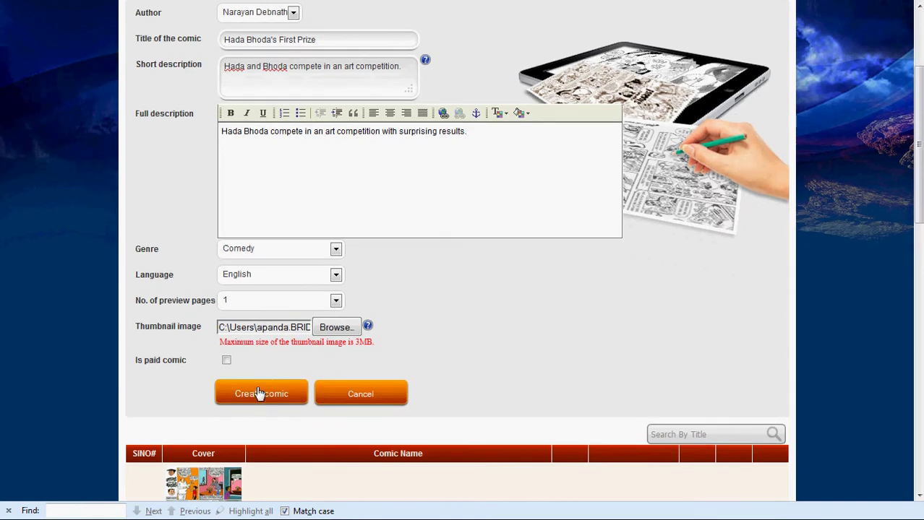
Submit the form and find 'Hada Bhoda's First Prize' heading the comics list
left_click(258, 392)
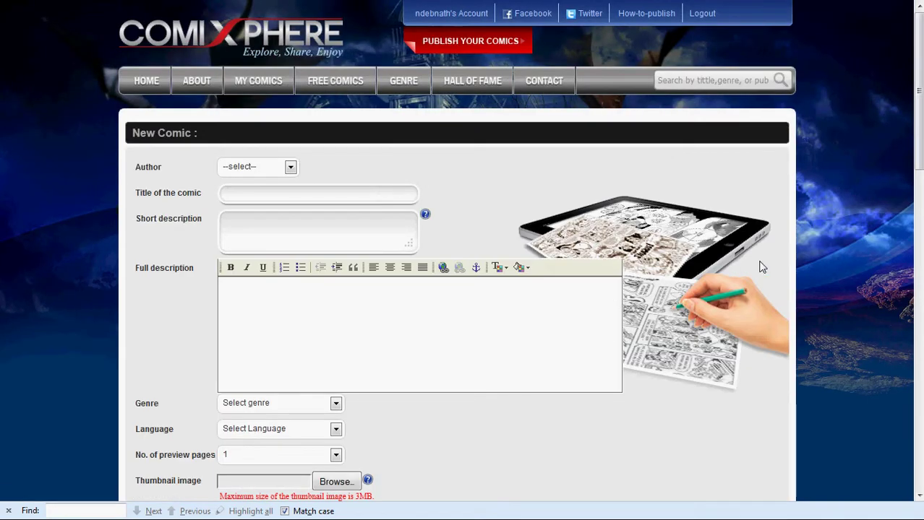
scroll(761, 268, "down", 7)
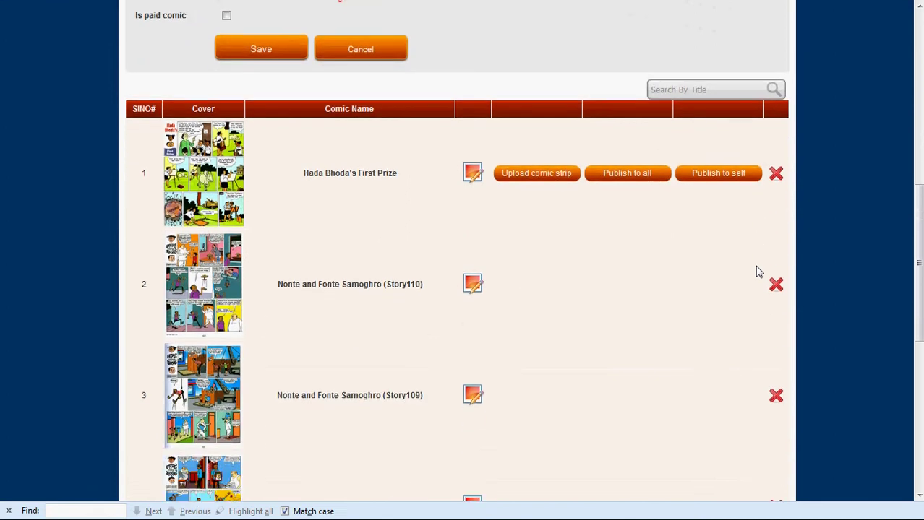
scroll(758, 272, "down", 1)
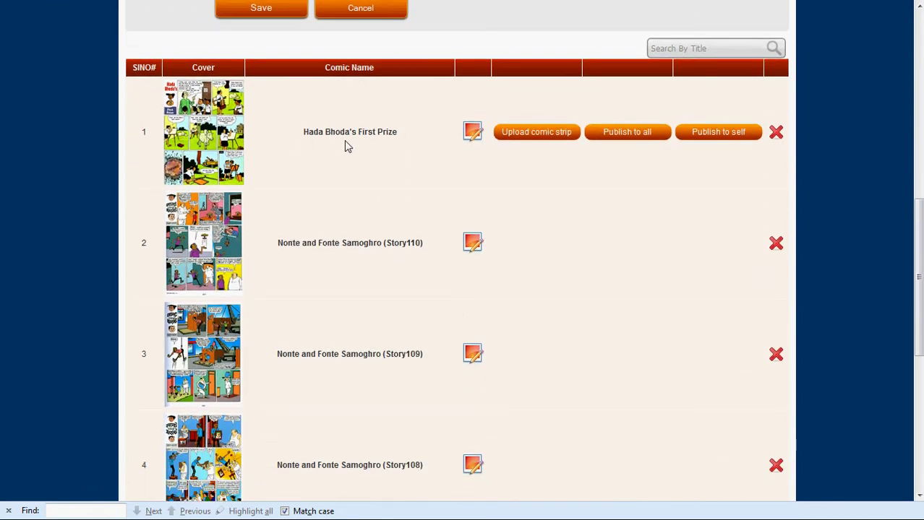
Upload first_prize_page1.jpg and first_prize_page2.jpg together as strips of 'Hada Bhoda's First Prize'
left_click(545, 136)
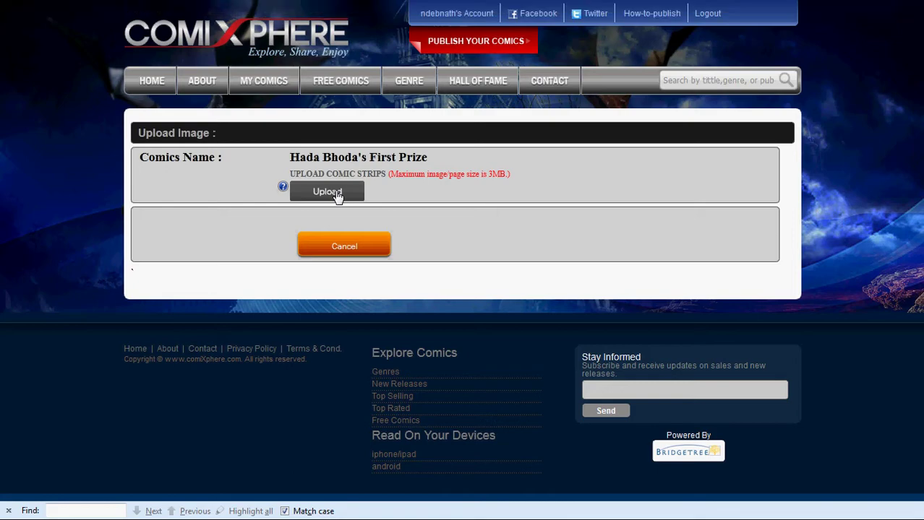
left_click(335, 194)
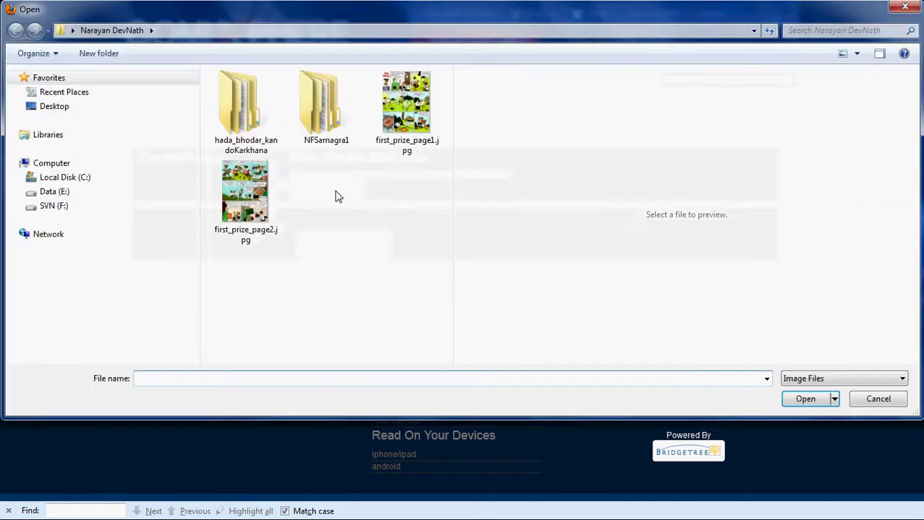
left_click(406, 108)
left_click(264, 214, "ctrl")
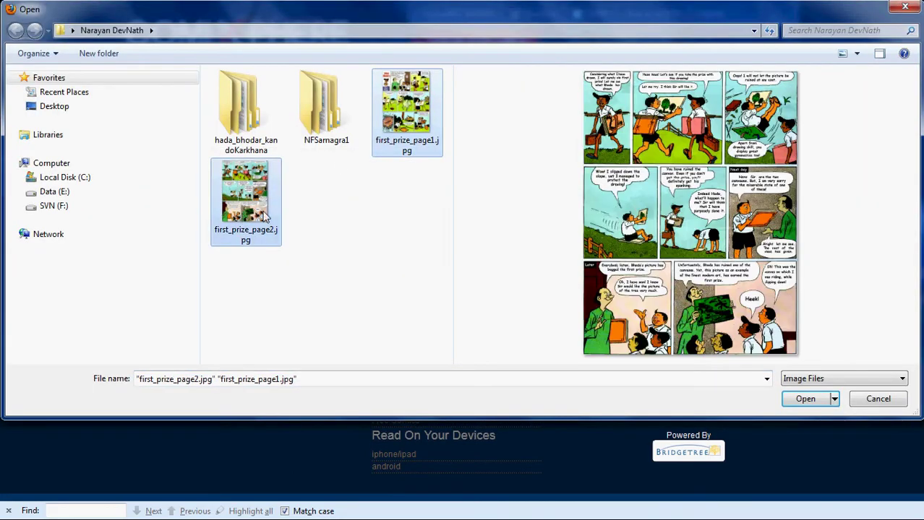
left_click(805, 399)
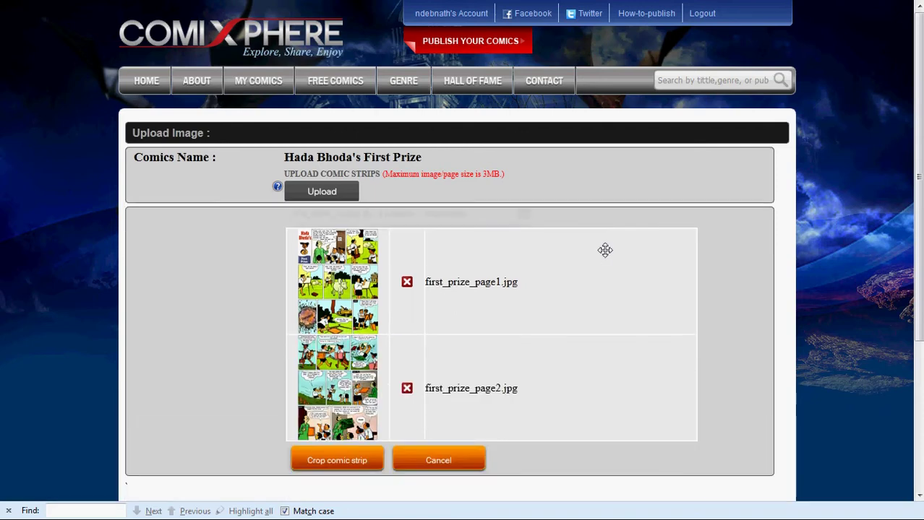
scroll(604, 250, "down", 2)
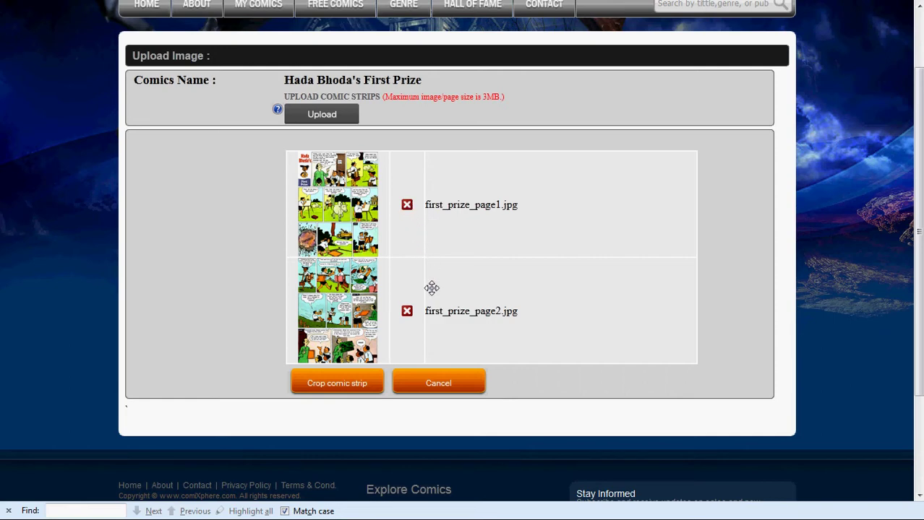
left_click_drag(430, 299, 446, 250)
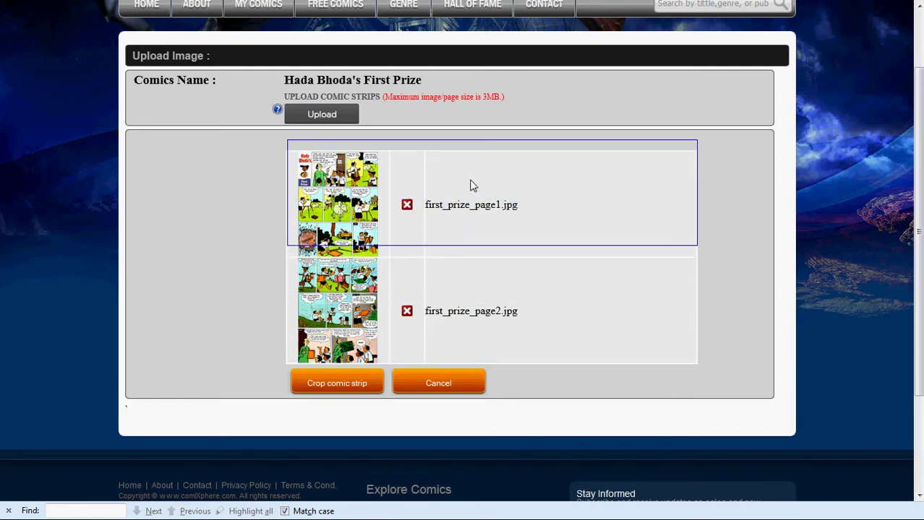
left_click_drag(470, 187, 484, 154)
left_click_drag(476, 196, 450, 323)
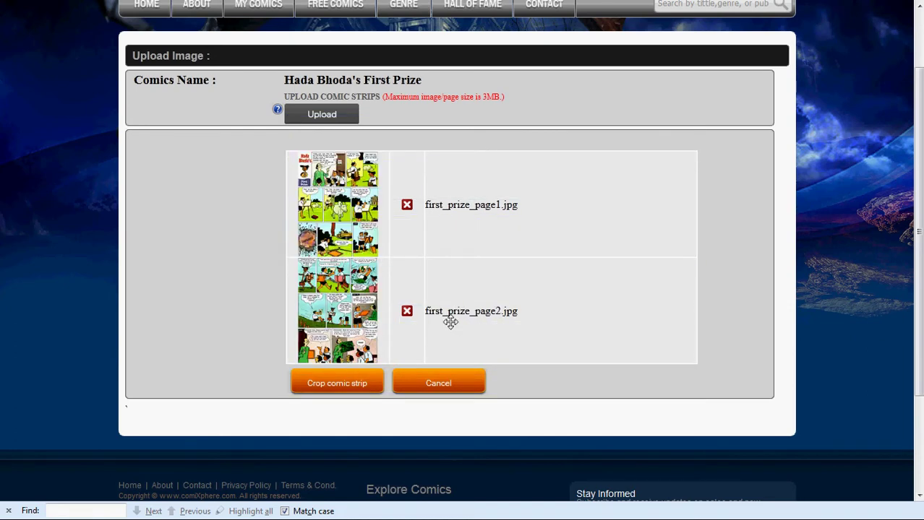
scroll(448, 323, "down", 2)
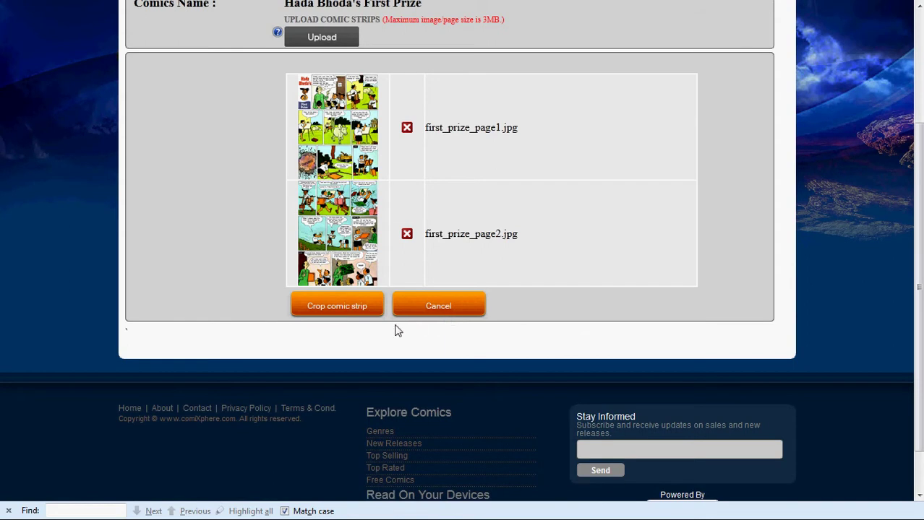
Go to the crop page and scroll through first_prize_page1.jpg to the crop controls and back
left_click(335, 309)
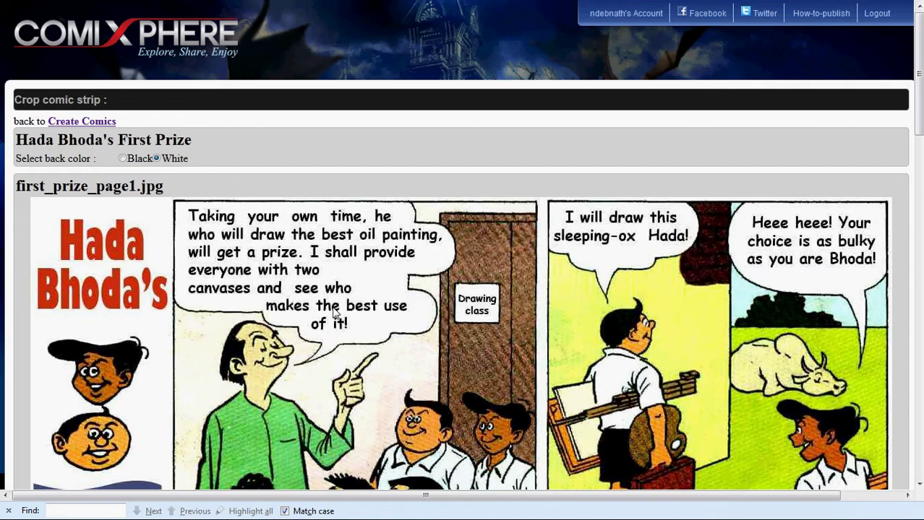
scroll(335, 312, "down", 6)
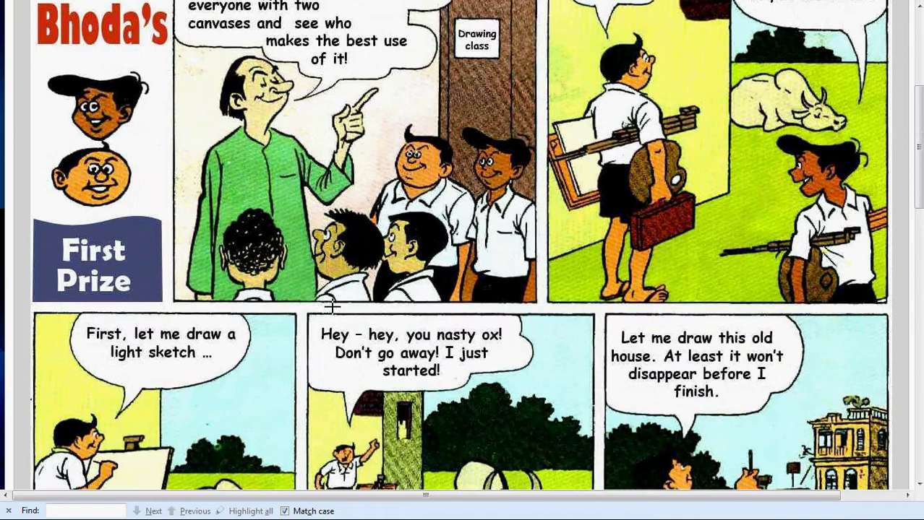
scroll(332, 307, "down", 6)
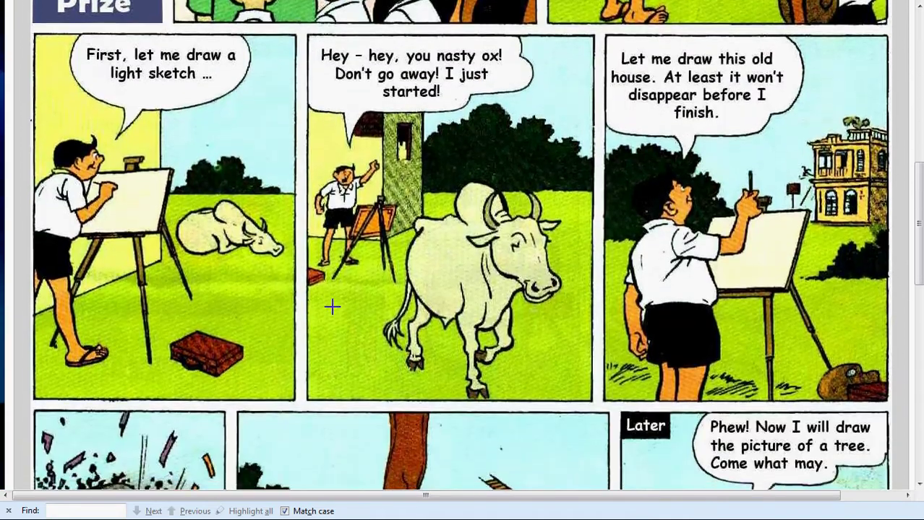
scroll(332, 307, "down", 7)
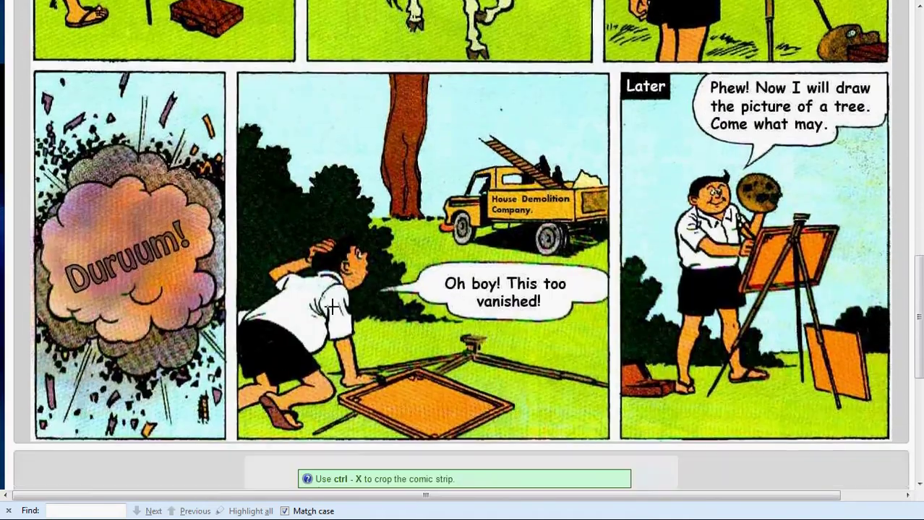
scroll(332, 307, "down", 3)
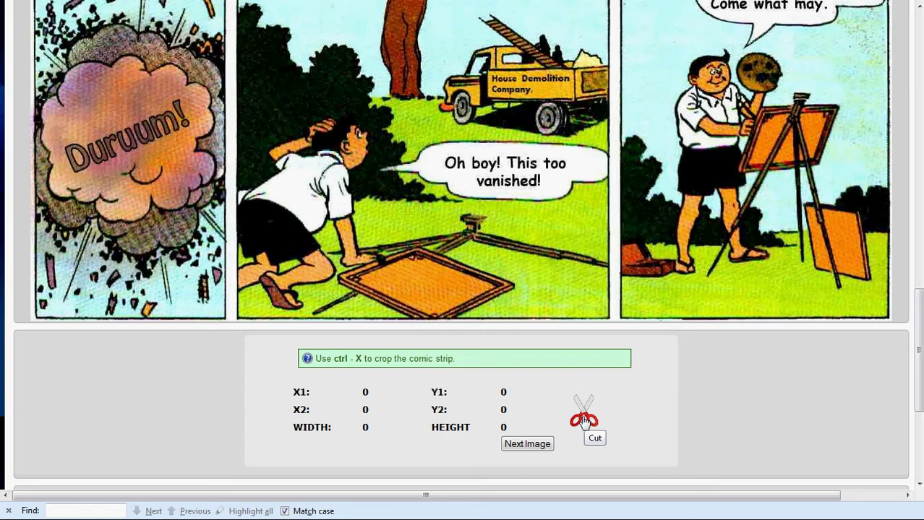
scroll(583, 419, "up", 10)
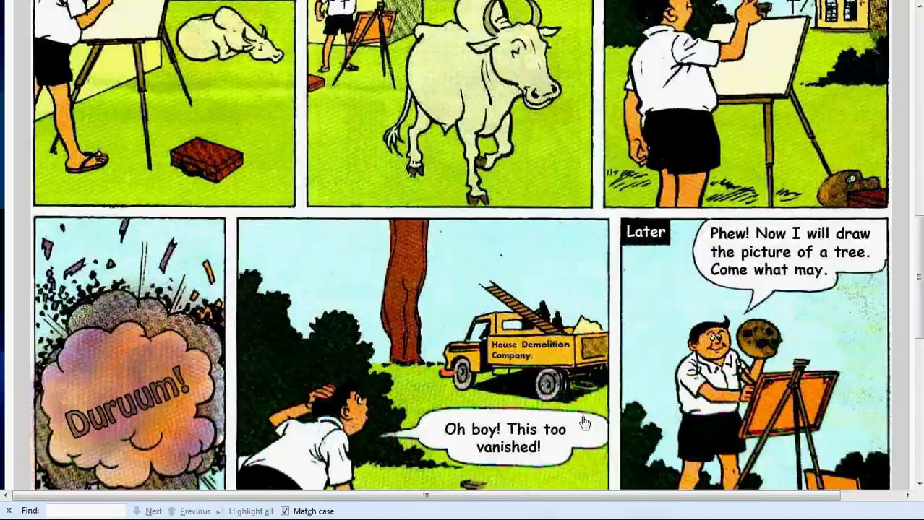
scroll(581, 416, "up", 6)
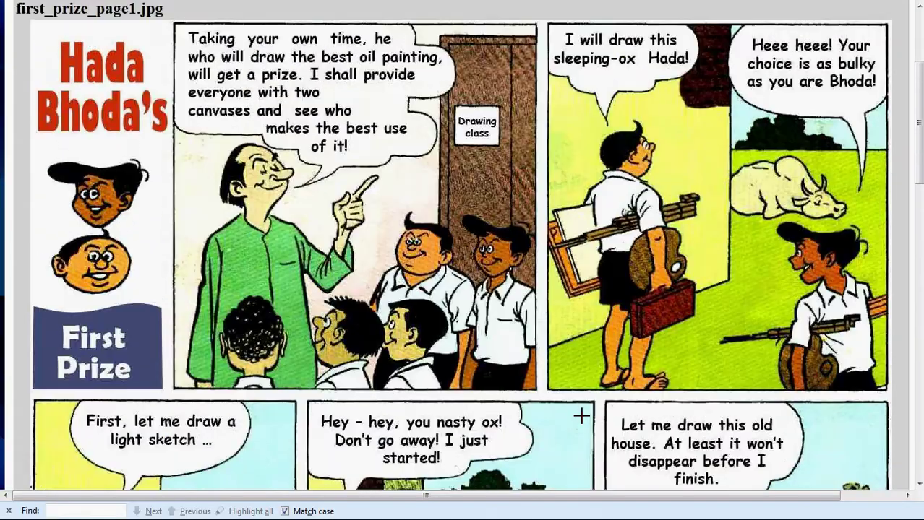
Crop the Hada Bhoda's title panel out as the first frame
scroll(76, 318, "down", 2)
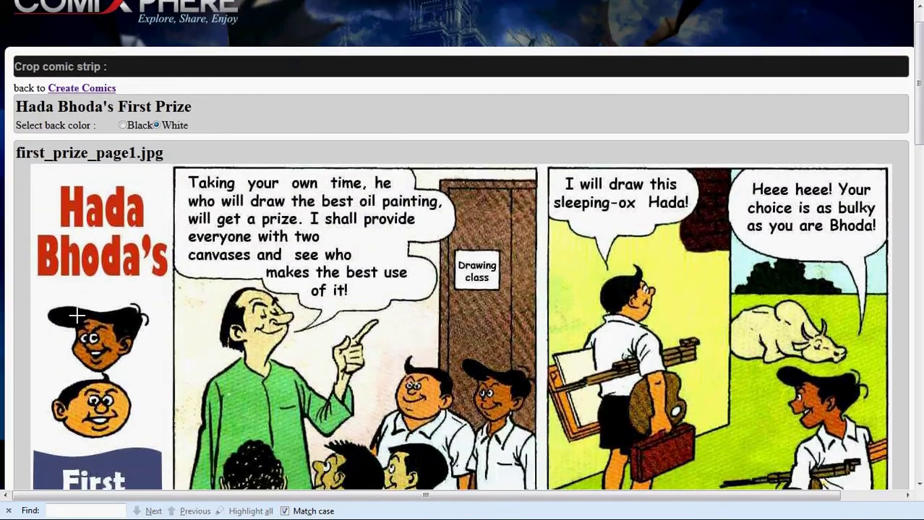
scroll(75, 316, "down", 2)
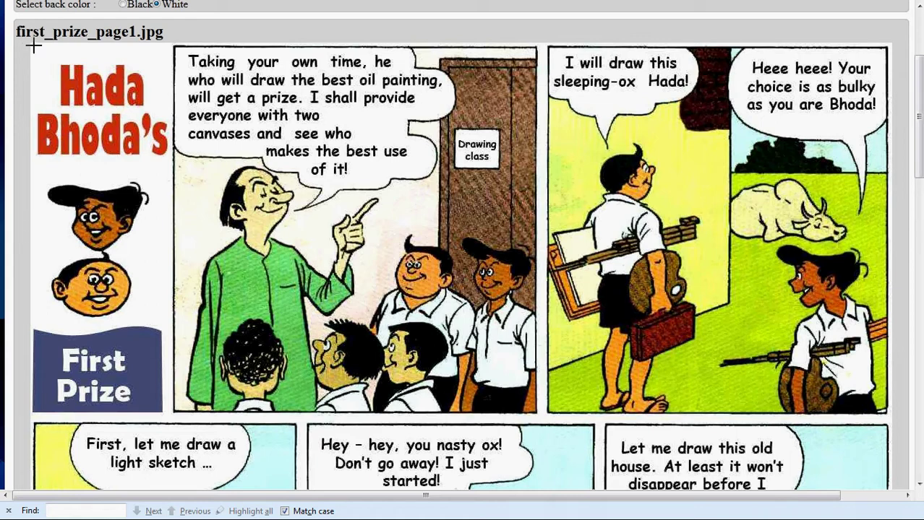
left_click_drag(31, 46, 168, 414)
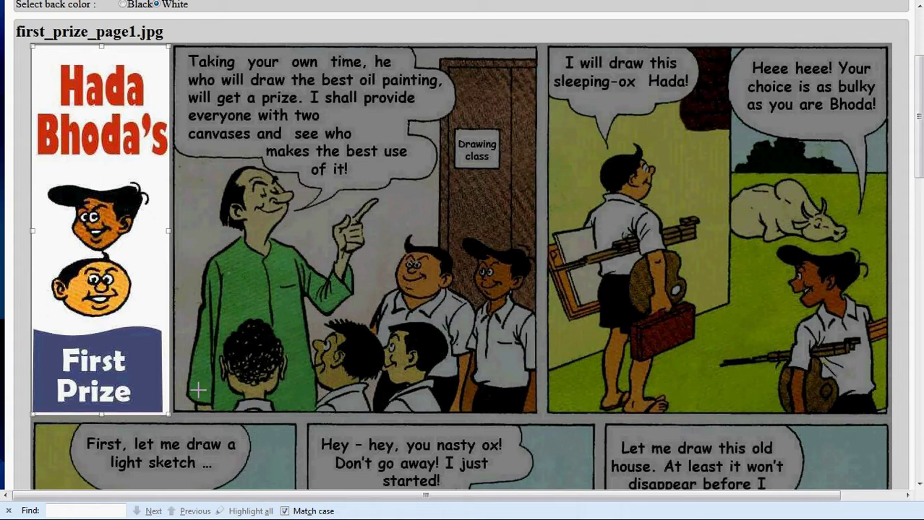
key("Return")
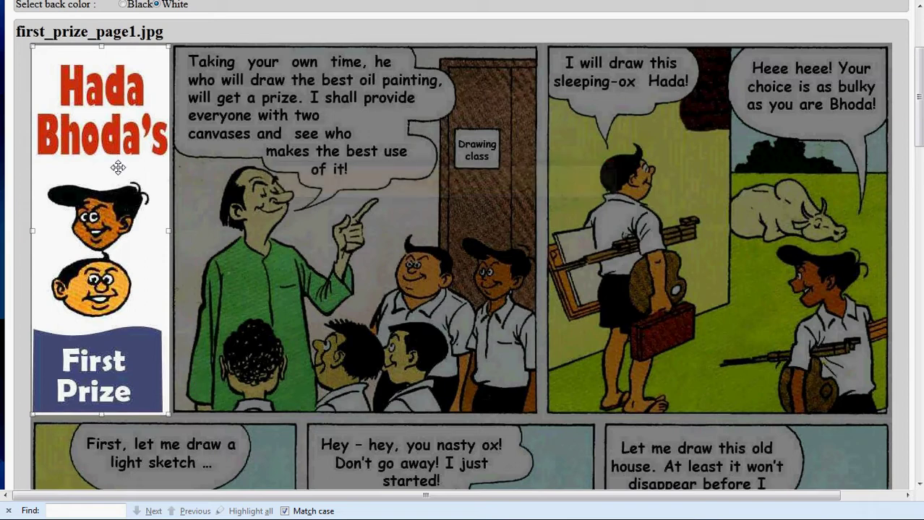
Move and resize the crop box to cover the whole teacher panel
left_click_drag(118, 167, 257, 154)
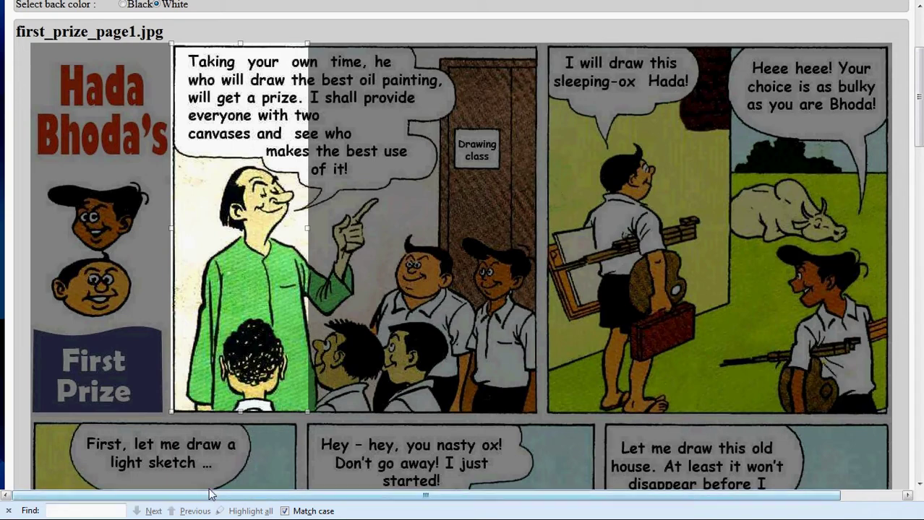
left_click_drag(242, 410, 242, 415)
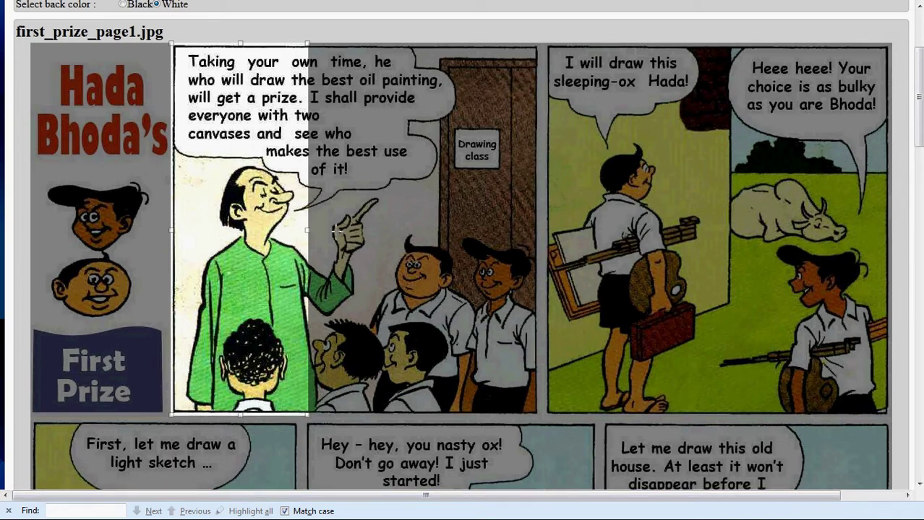
left_click_drag(309, 230, 538, 258)
Crop the teacher's announcement panel as the next frame
scroll(539, 259, "down", 6)
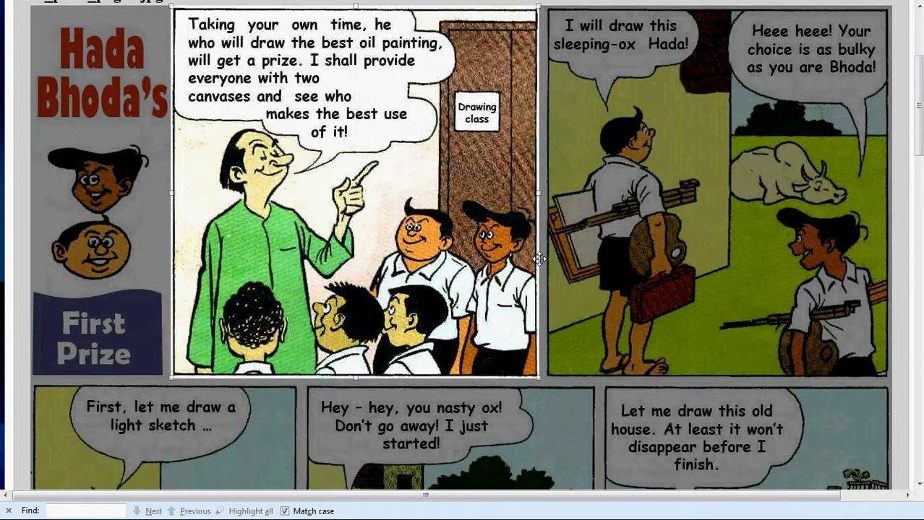
scroll(539, 258, "down", 7)
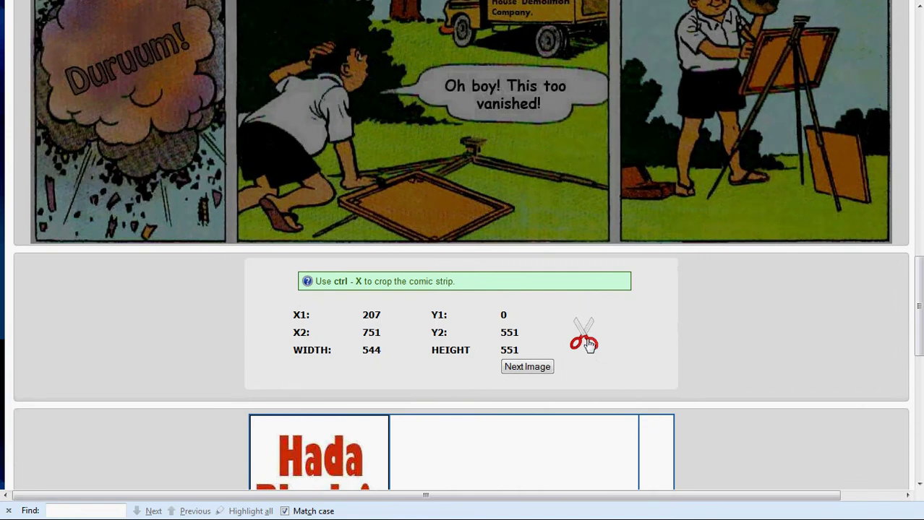
left_click(589, 345)
scroll(589, 346, "down", 5)
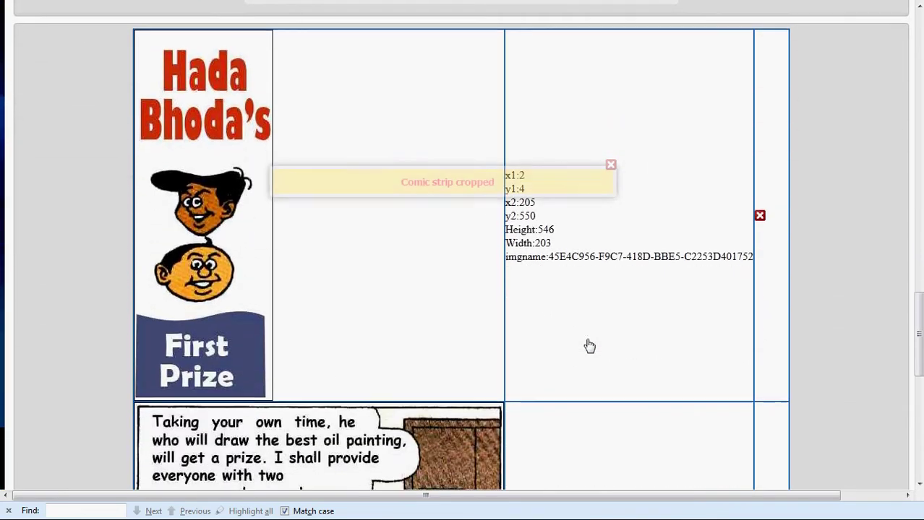
scroll(587, 339, "down", 4)
Fit the crop box to the top-right 'I will draw this sleeping-ox Hada!' panel, trimming its left edge
scroll(586, 339, "up", 2)
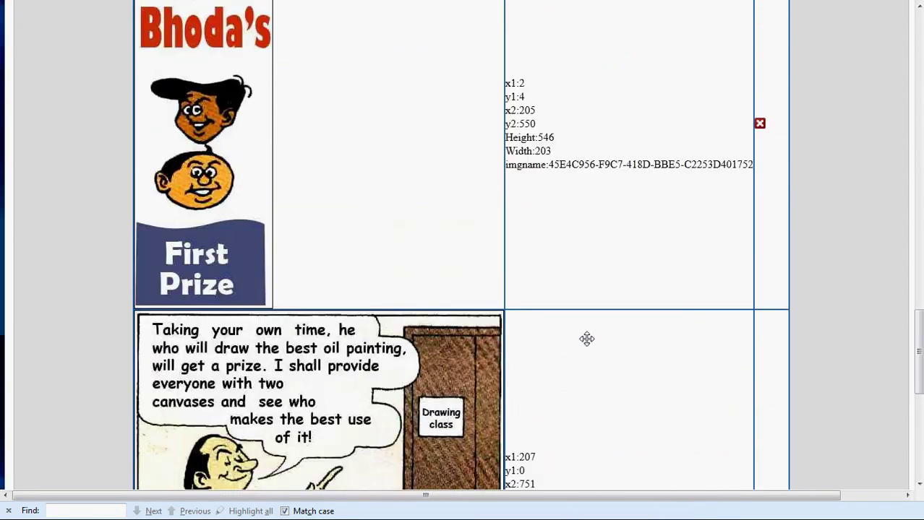
scroll(586, 339, "up", 7)
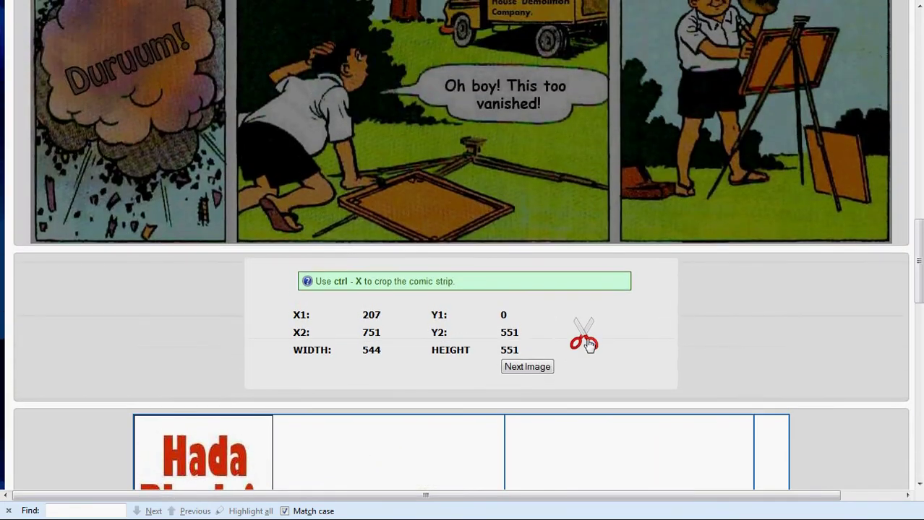
scroll(587, 342, "up", 8)
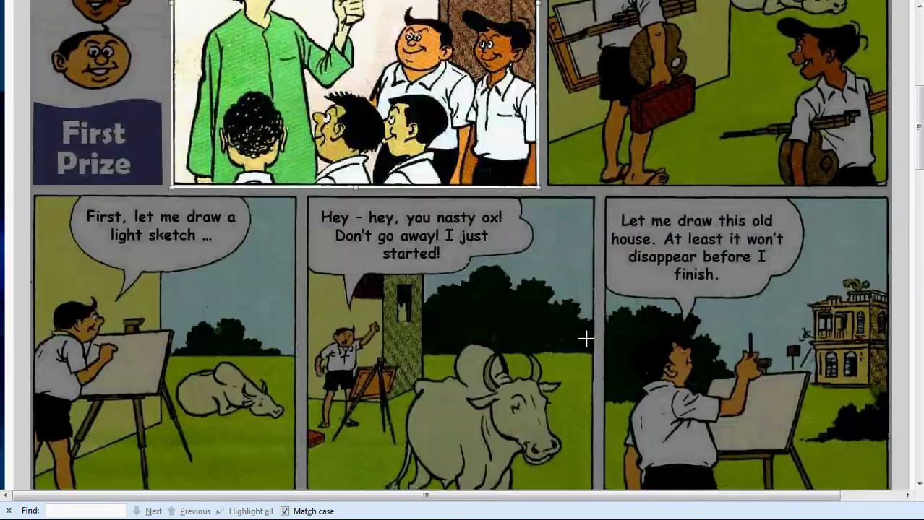
scroll(585, 339, "up", 4)
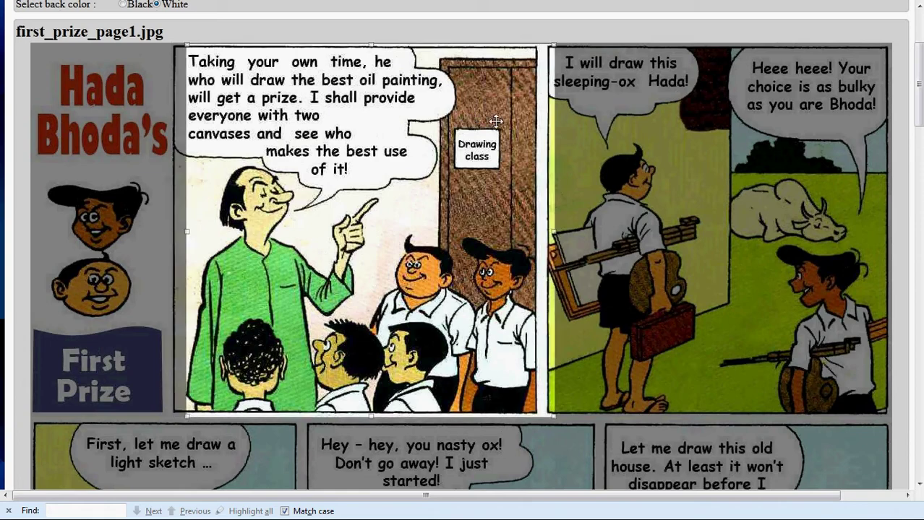
left_click_drag(495, 121, 821, 119)
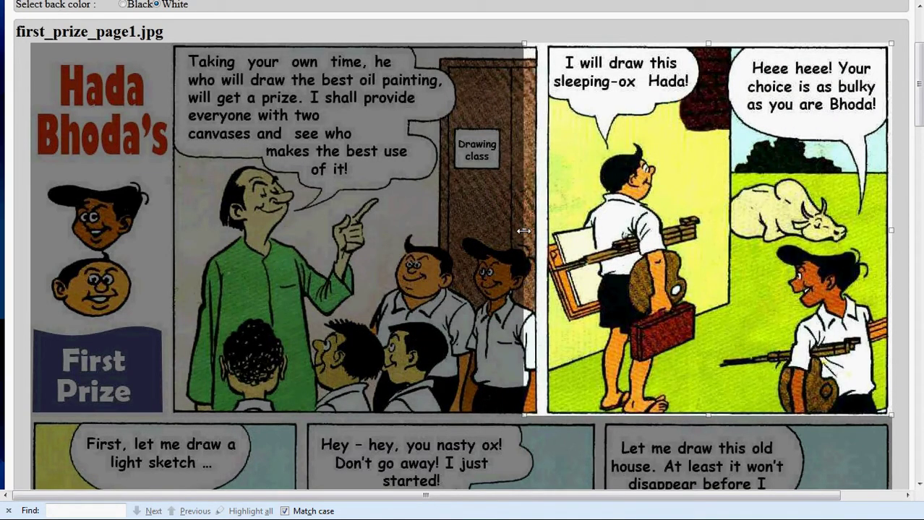
left_click_drag(524, 230, 544, 232)
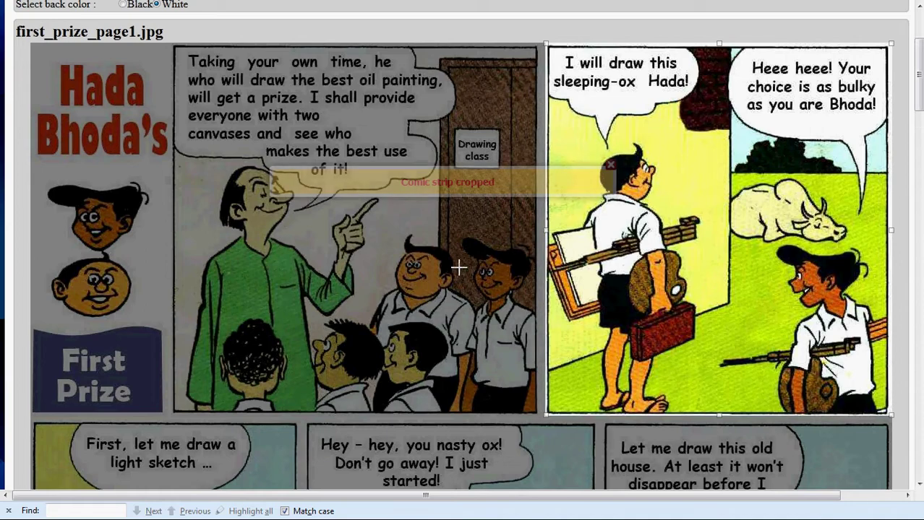
scroll(443, 270, "down", 4)
scroll(36, 40, "down", 2)
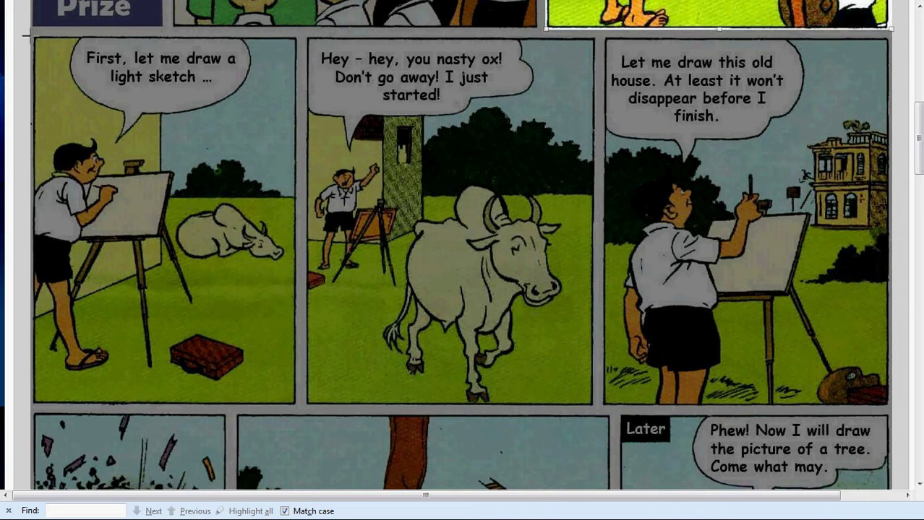
Crop the ox panel and the old-house panel from the lower rows as separate frames
left_click_drag(26, 34, 297, 406)
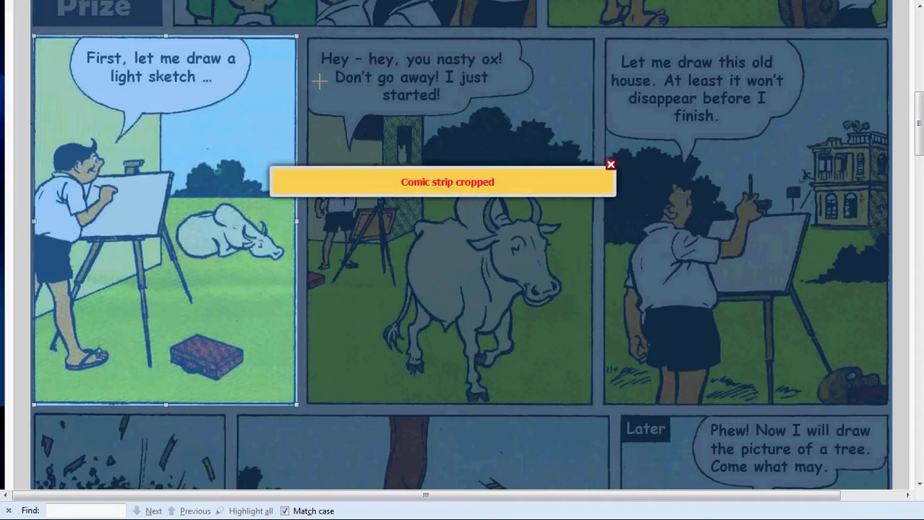
left_click_drag(224, 96, 494, 97)
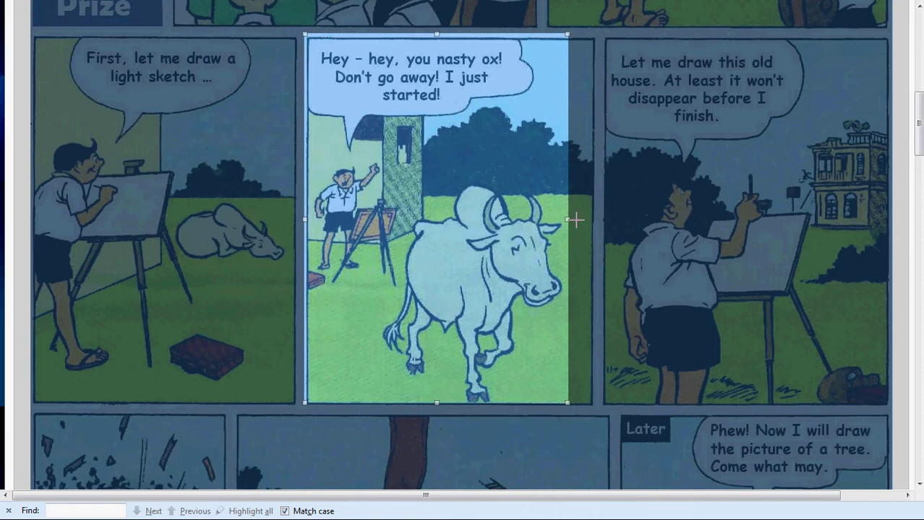
left_click_drag(568, 219, 594, 224)
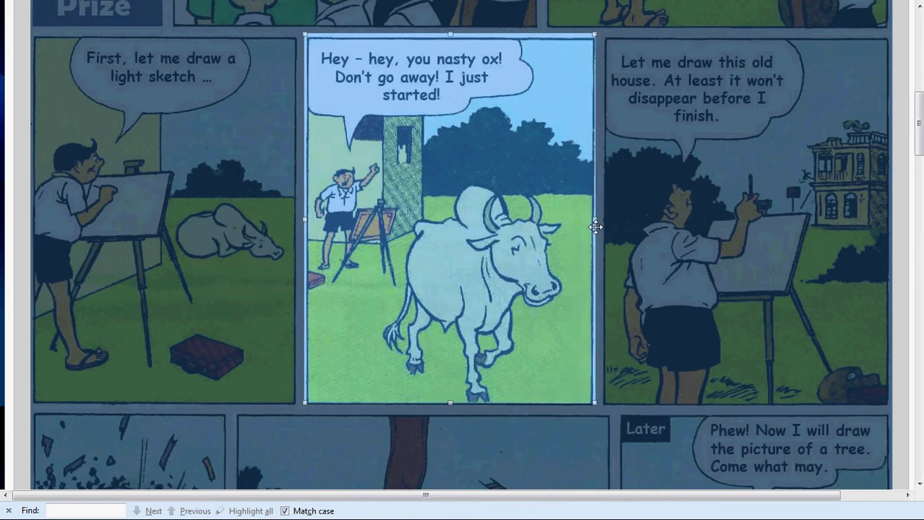
left_click_drag(450, 403, 451, 406)
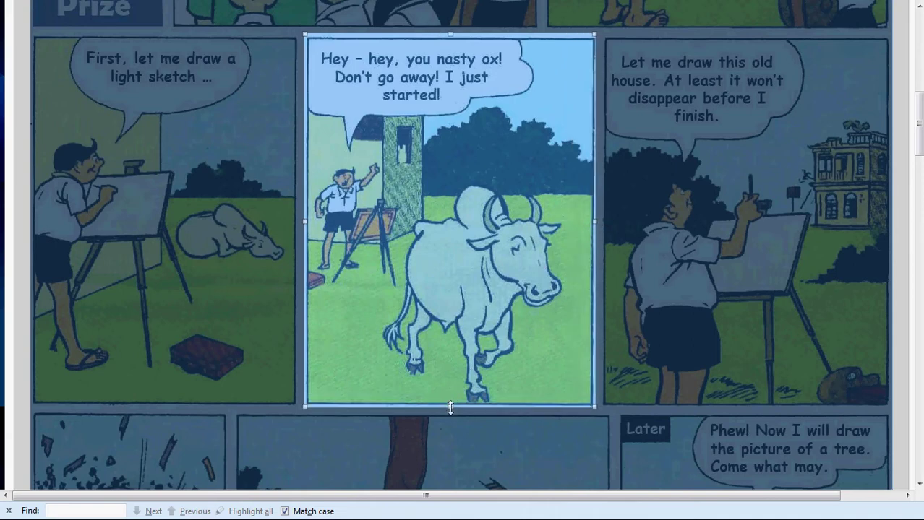
key("Return")
left_click_drag(453, 132, 755, 131)
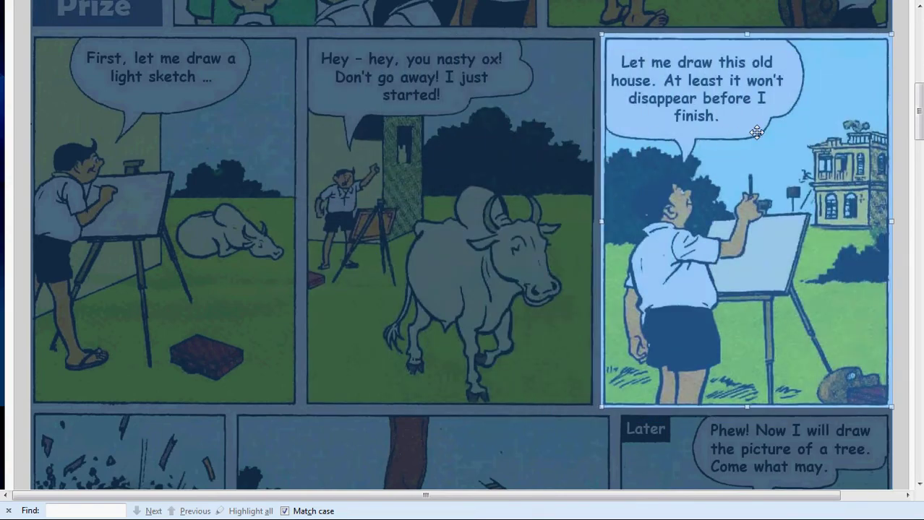
key("Return")
Frame the 'Duruum!', 'Oh boy!' and 'Later' panels in turn with the crop box
scroll(691, 161, "down", 5)
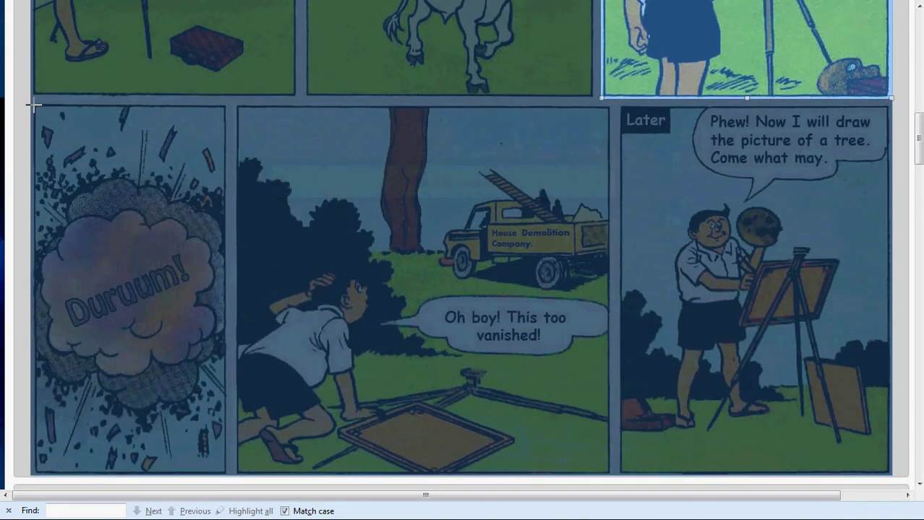
left_click_drag(31, 104, 231, 484)
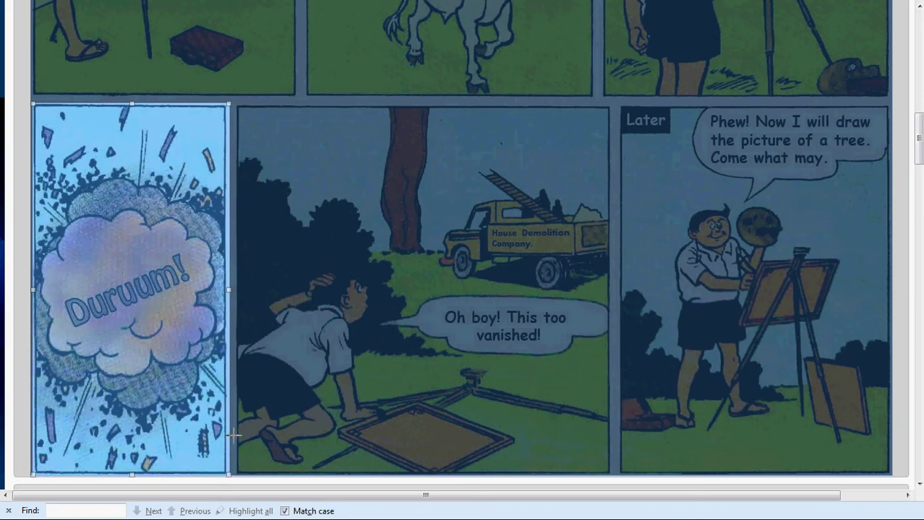
left_click_drag(112, 212, 315, 217)
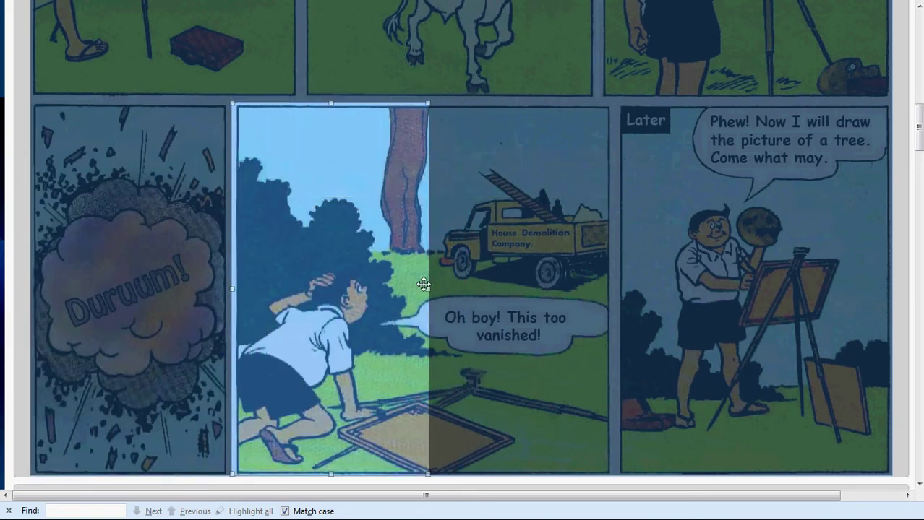
left_click_drag(429, 290, 613, 307)
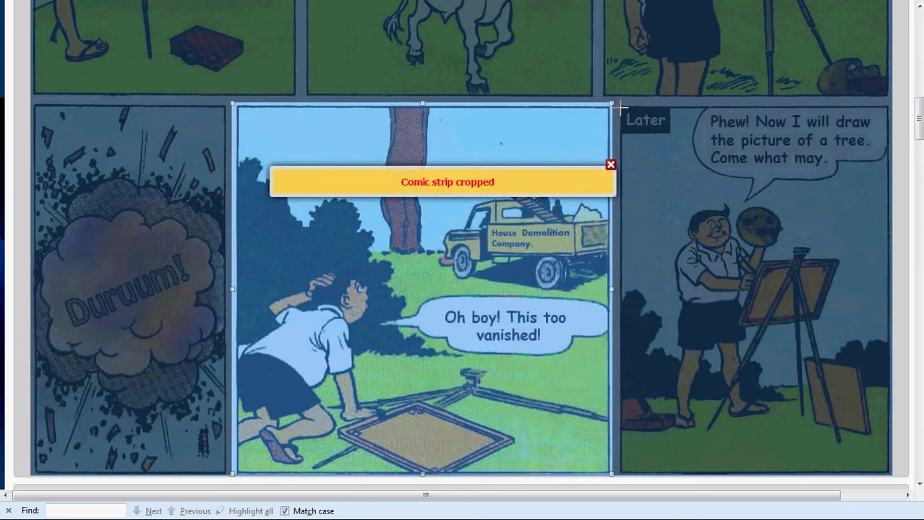
left_click_drag(618, 103, 893, 470)
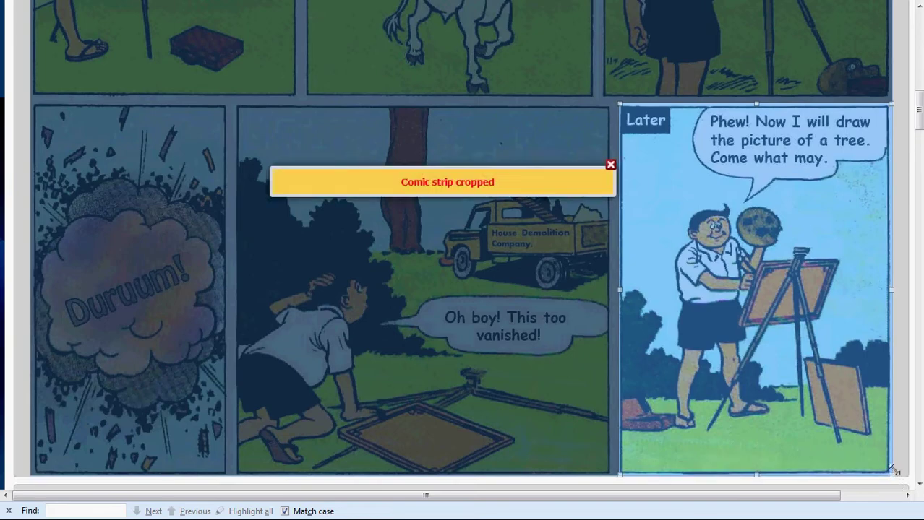
scroll(902, 455, "down", 5)
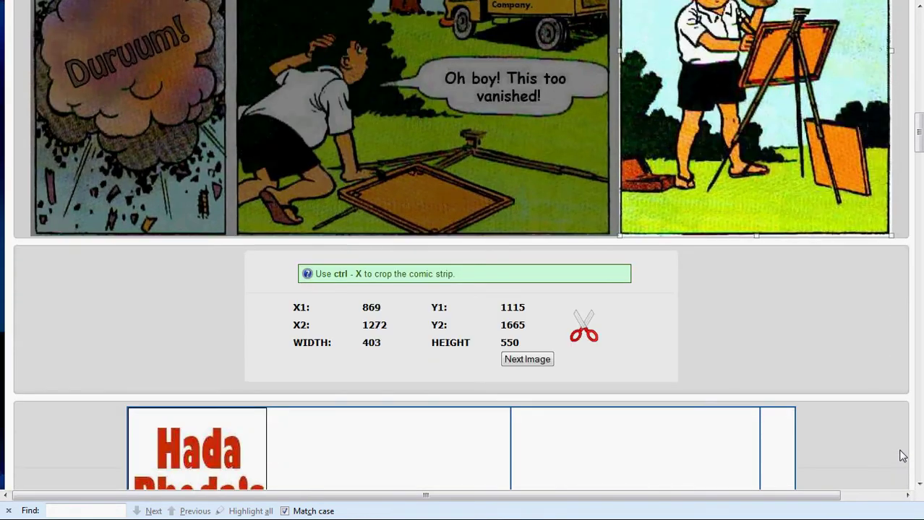
scroll(902, 456, "down", 3)
scroll(877, 370, "down", 2)
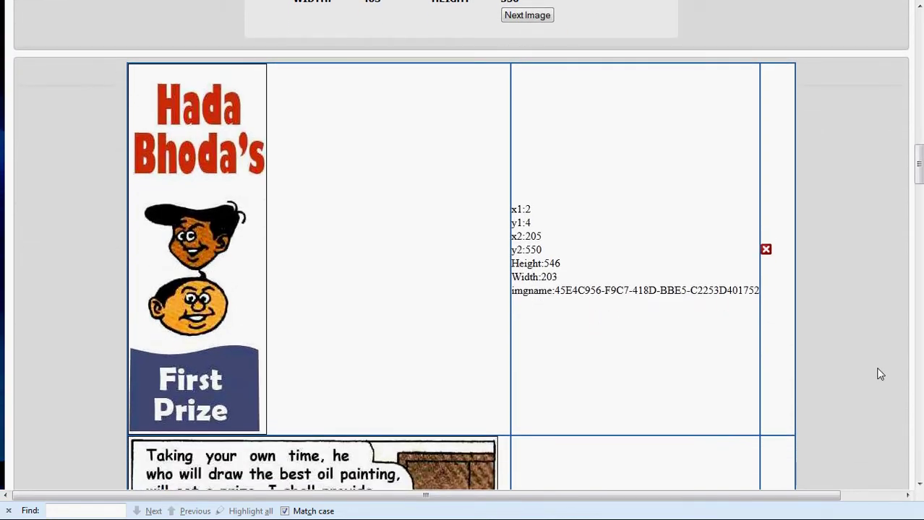
scroll(879, 369, "down", 5)
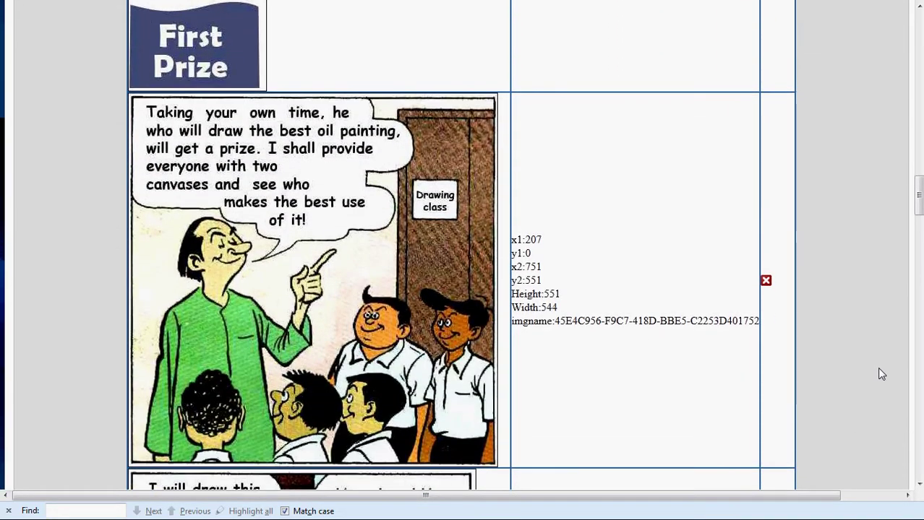
scroll(879, 370, "down", 8)
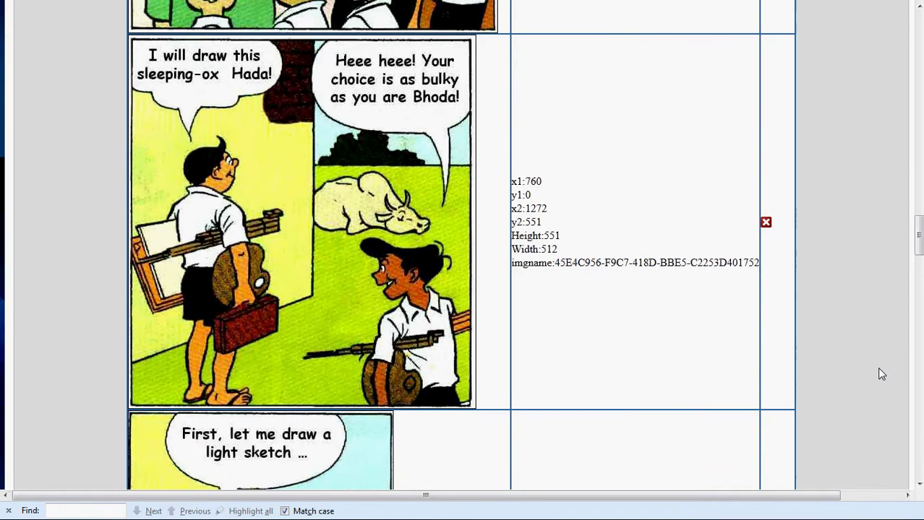
scroll(882, 375, "down", 8)
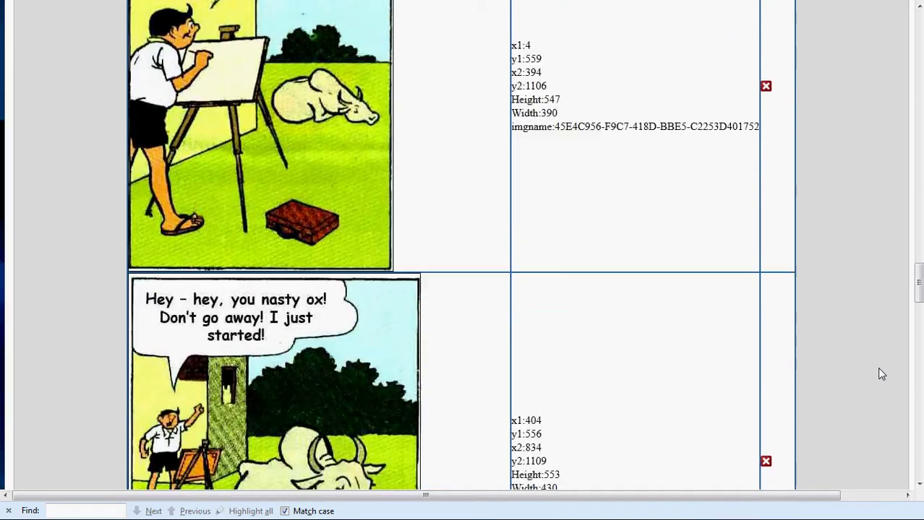
scroll(881, 374, "down", 8)
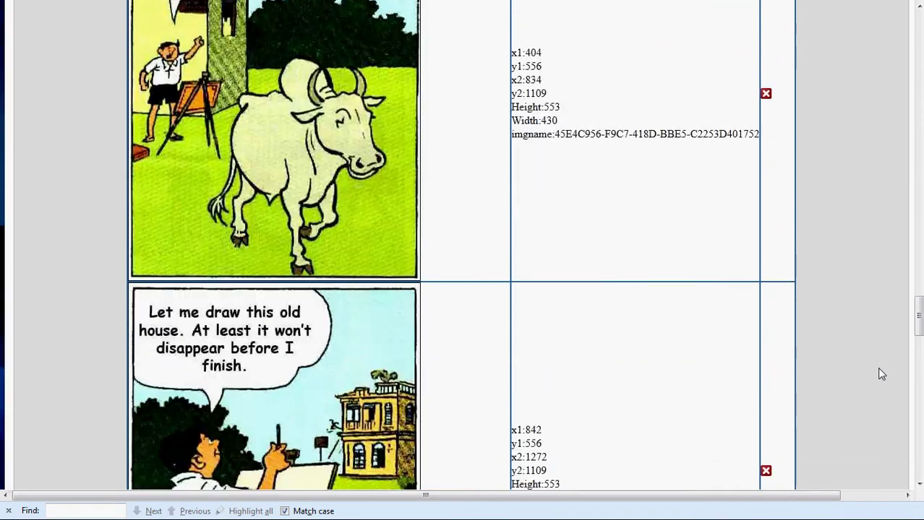
scroll(881, 373, "down", 8)
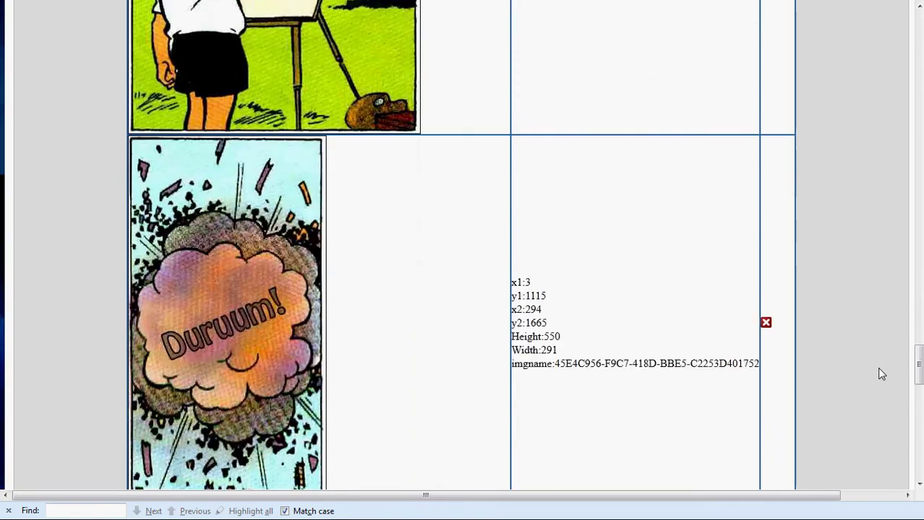
scroll(880, 373, "down", 7)
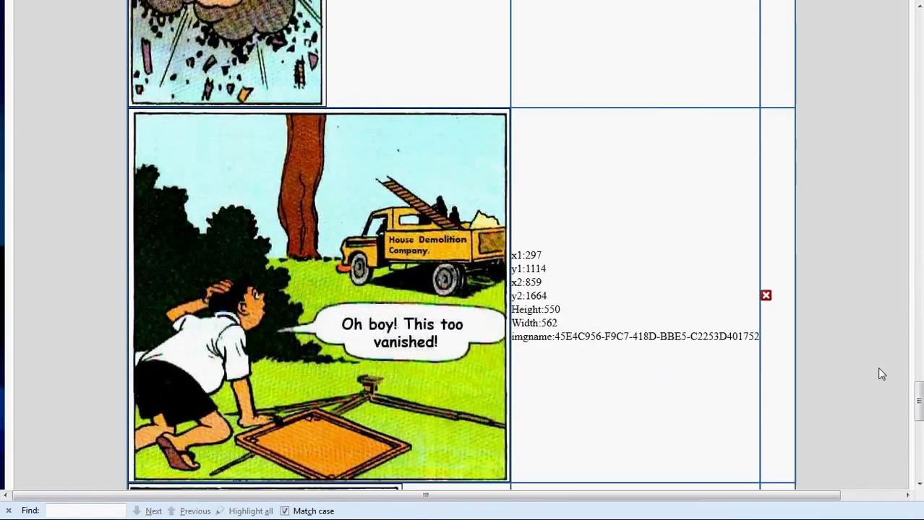
scroll(881, 373, "down", 4)
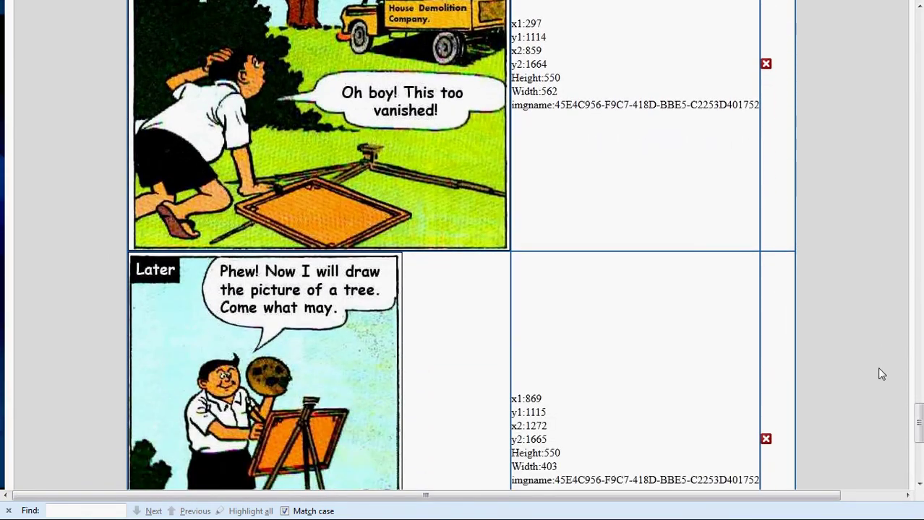
scroll(880, 374, "down", 3)
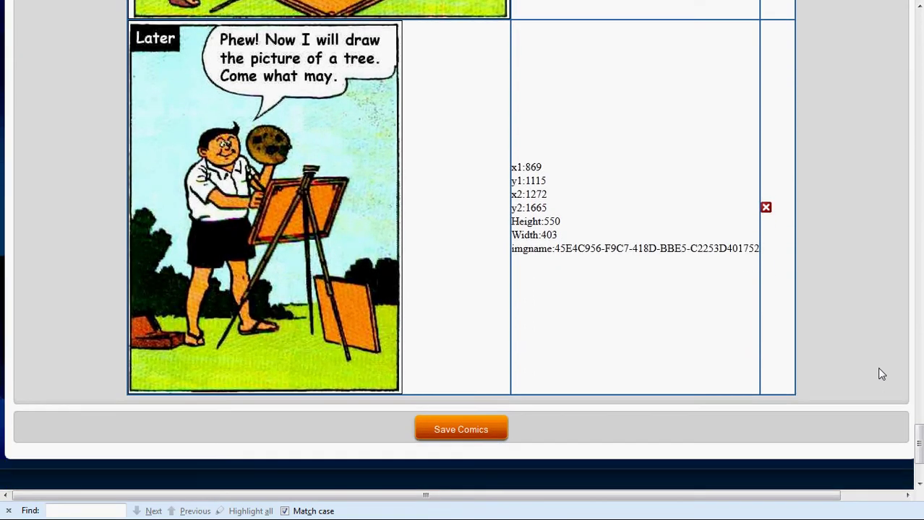
scroll(881, 374, "up", 2)
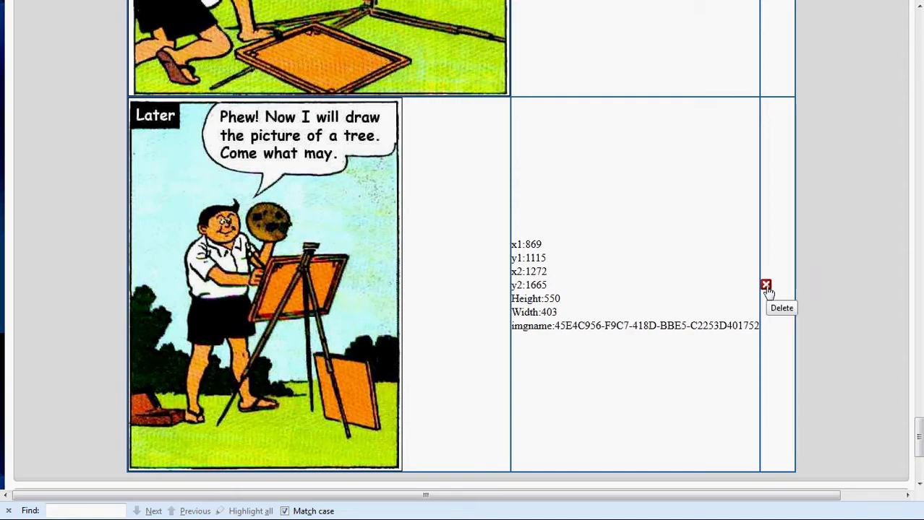
scroll(826, 280, "up", 12)
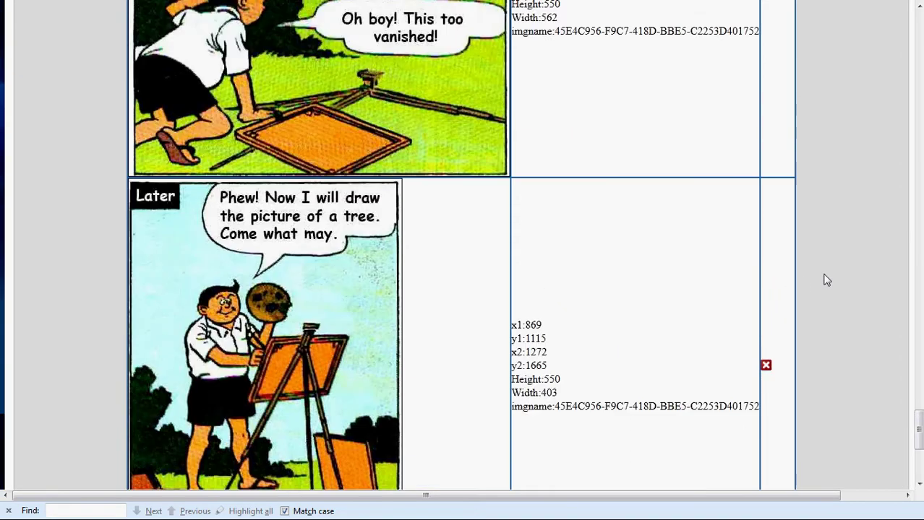
scroll(826, 281, "up", 10)
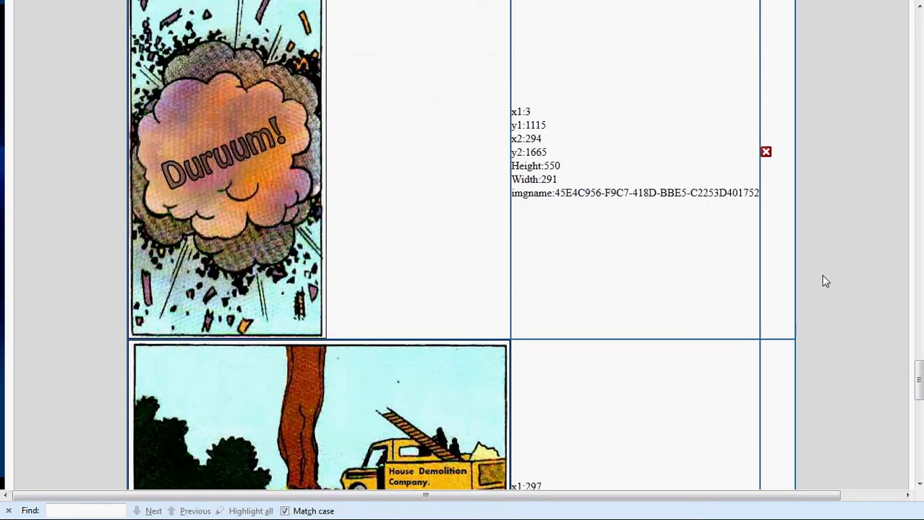
scroll(826, 280, "up", 10)
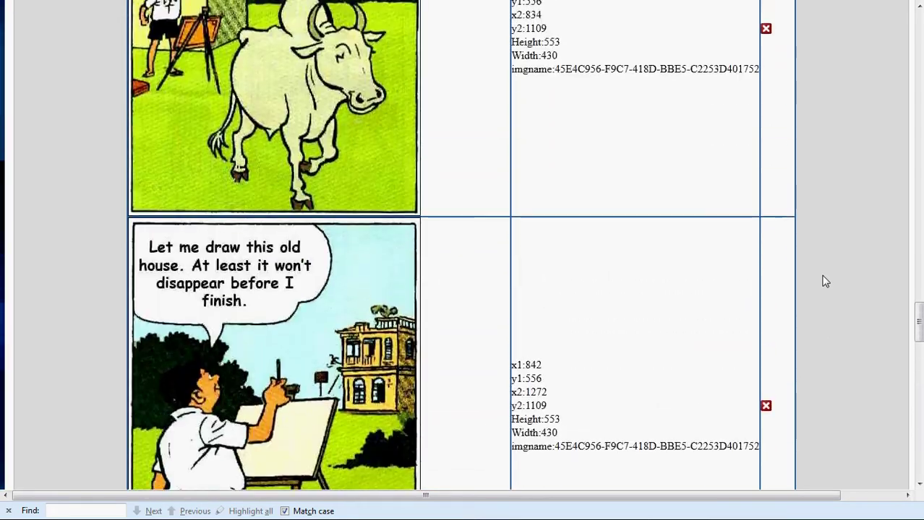
scroll(826, 280, "up", 10)
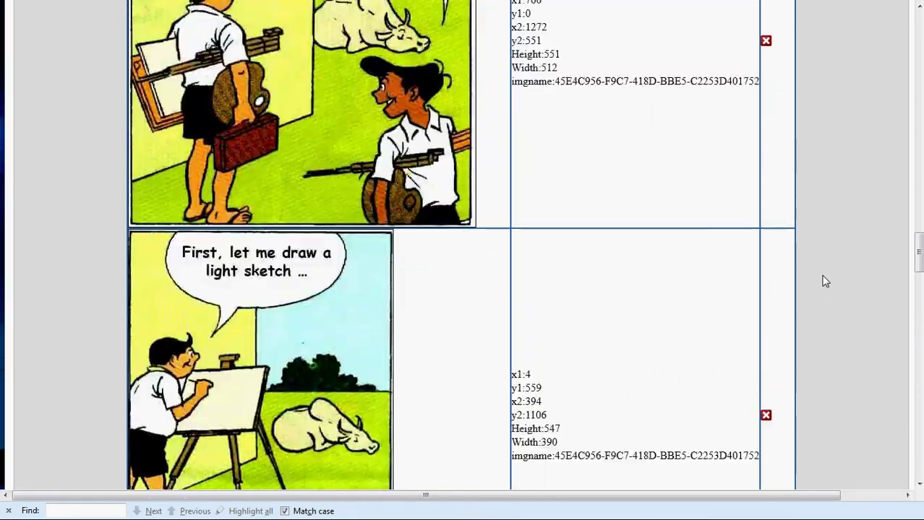
scroll(826, 281, "up", 10)
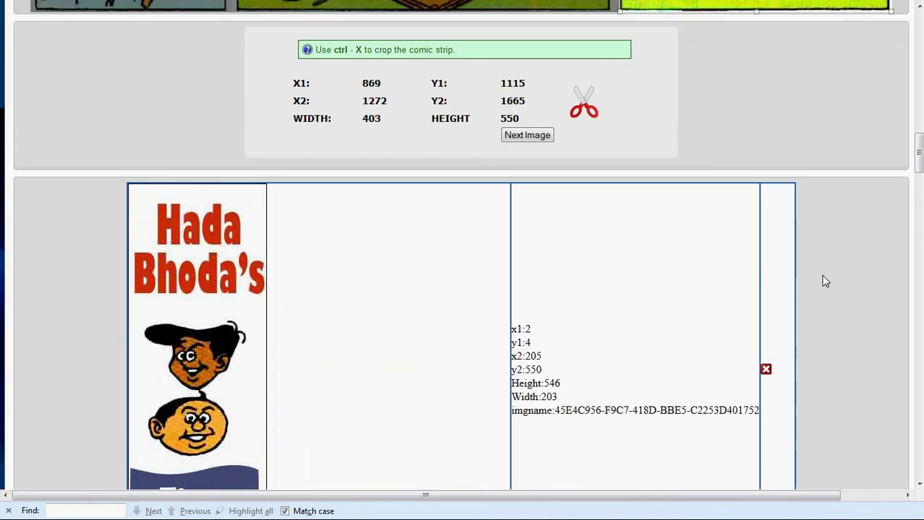
Load first_prize_page2.jpg and fit the crop box over its second and third panels
left_click(537, 142)
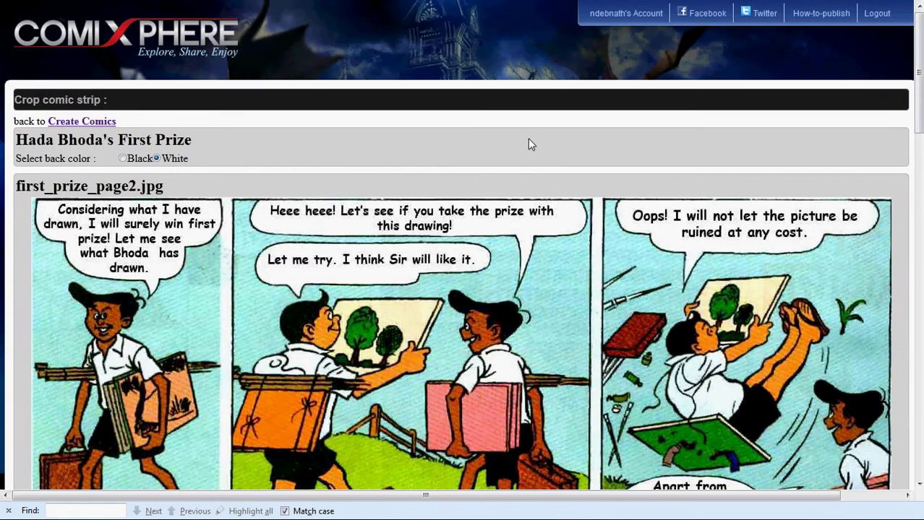
scroll(526, 143, "down", 2)
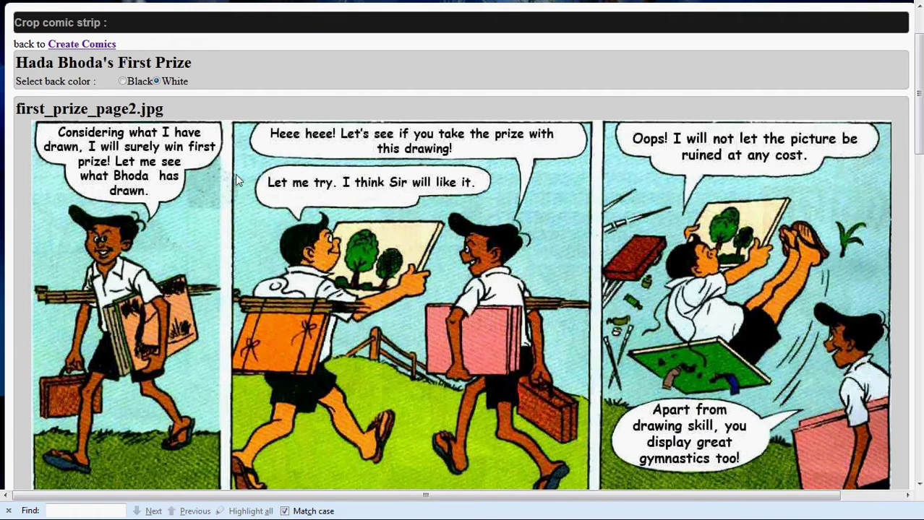
left_click_drag(34, 127, 222, 419)
scroll(217, 414, "down", 2)
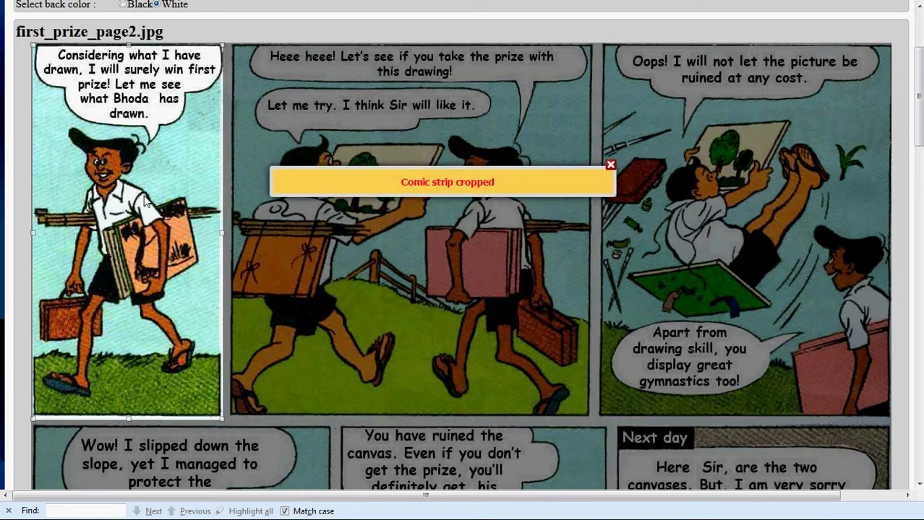
left_click_drag(145, 203, 339, 202)
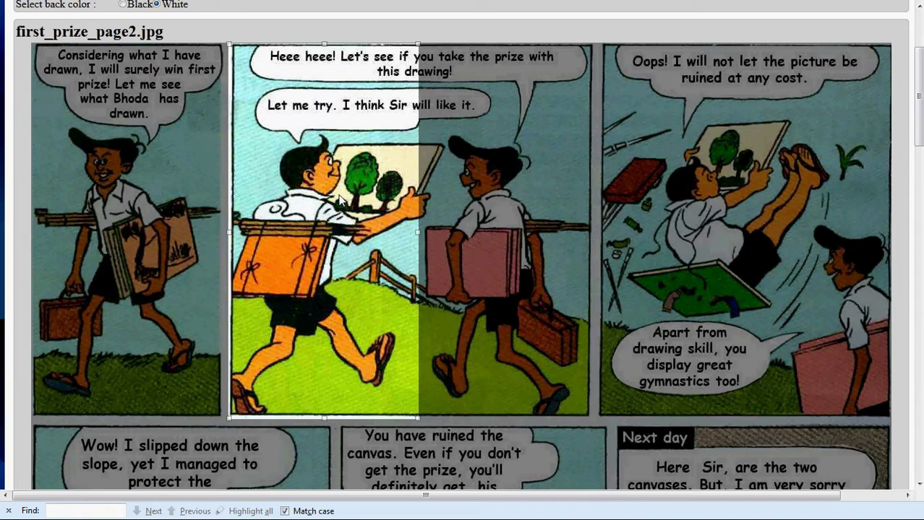
left_click_drag(417, 232, 592, 264)
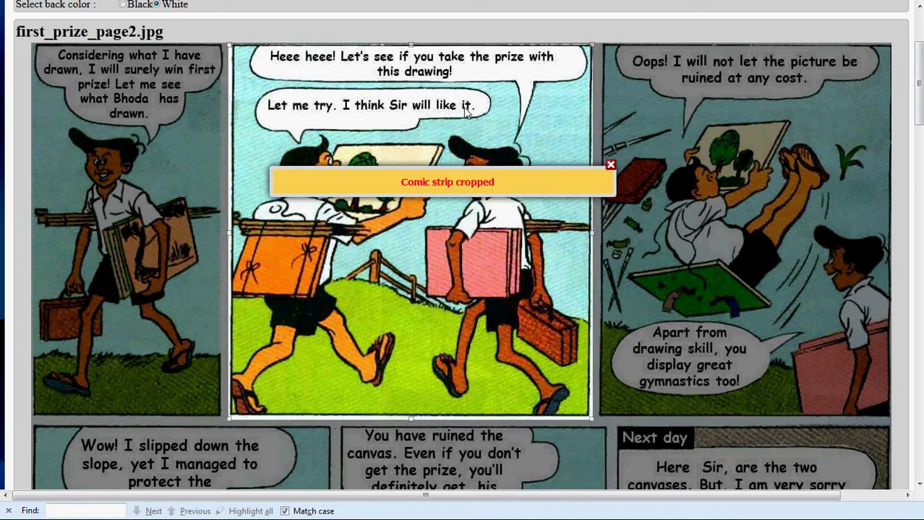
left_click_drag(466, 112, 771, 106)
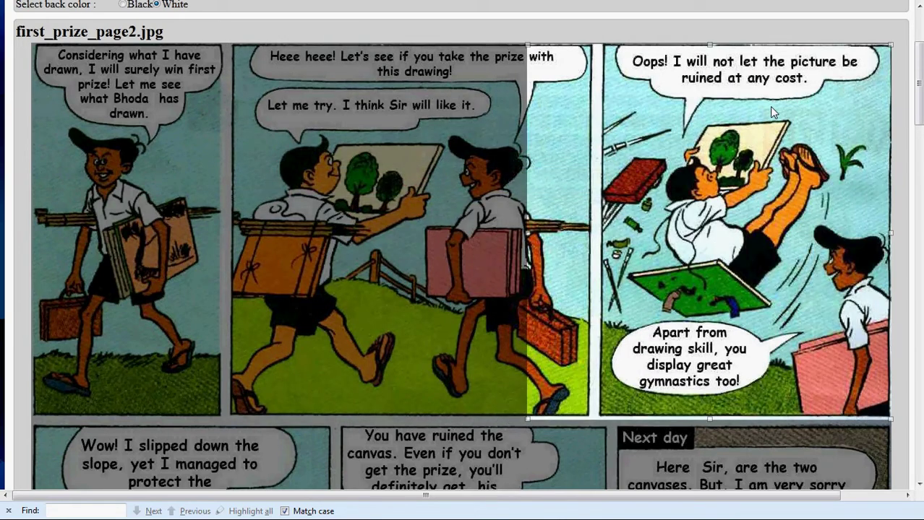
left_click_drag(530, 244, 597, 253)
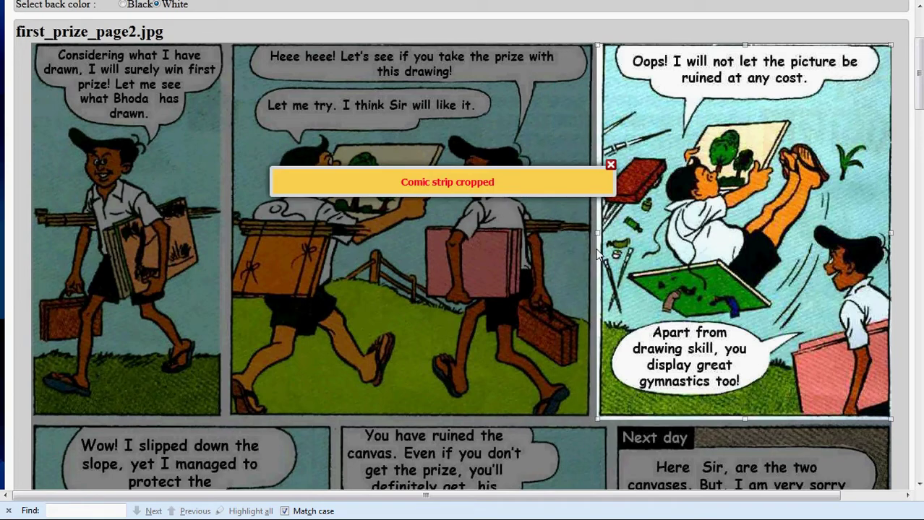
Crop the 'You have ruined' middle panel and the 'Next day' panel into separate frames
scroll(596, 253, "down", 5)
scroll(596, 247, "down", 3)
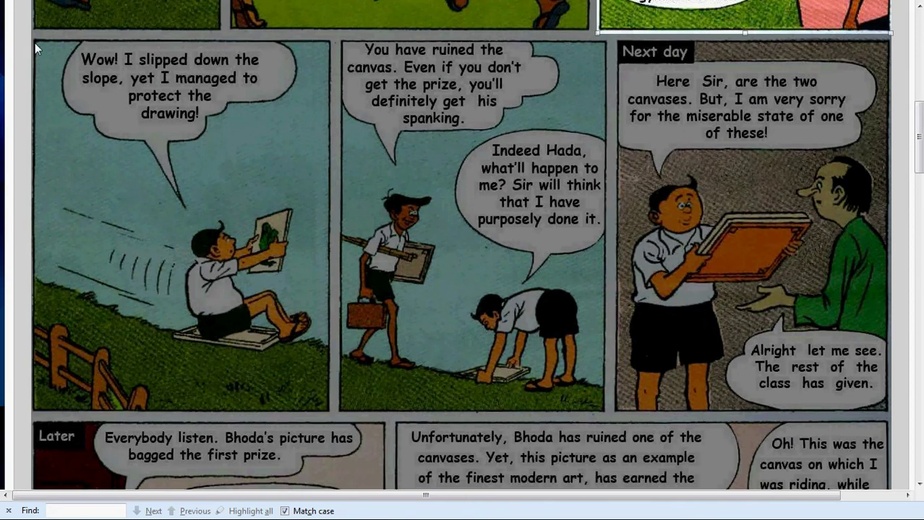
left_click_drag(32, 39, 331, 414)
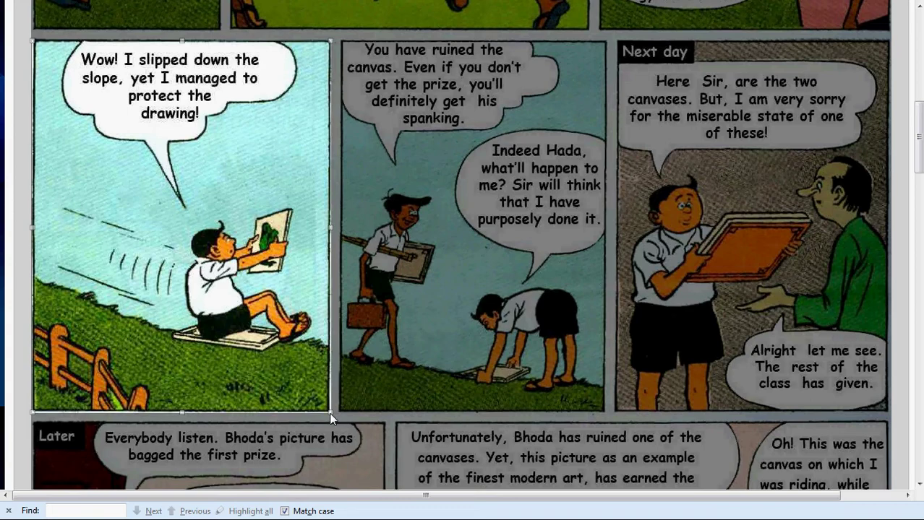
left_click_drag(234, 167, 513, 170)
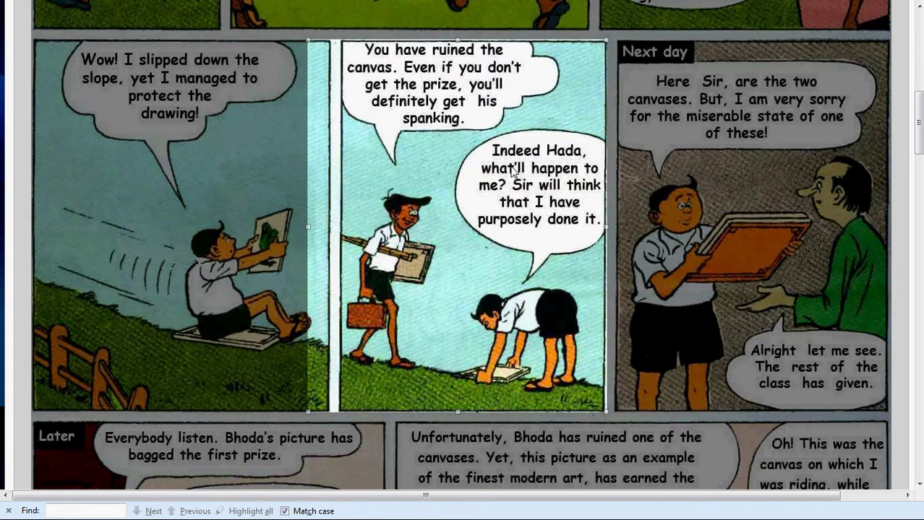
left_click_drag(308, 227, 340, 233)
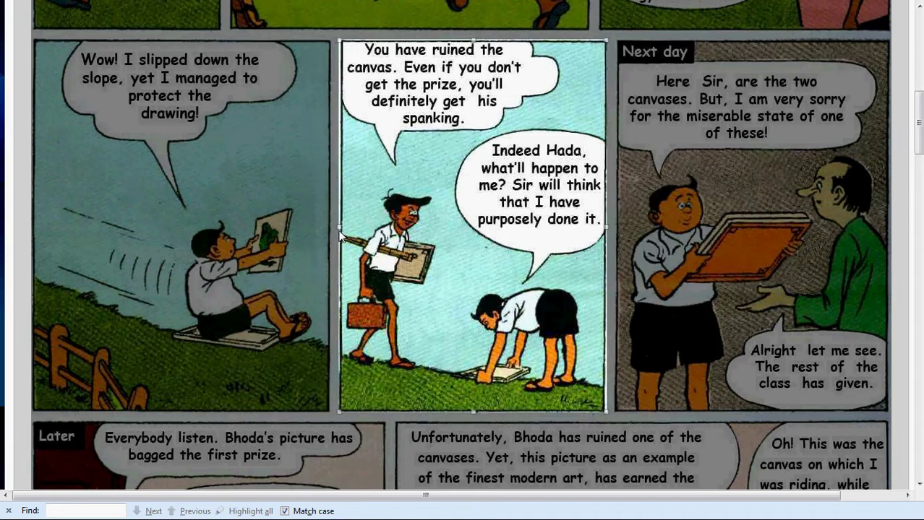
key("Return")
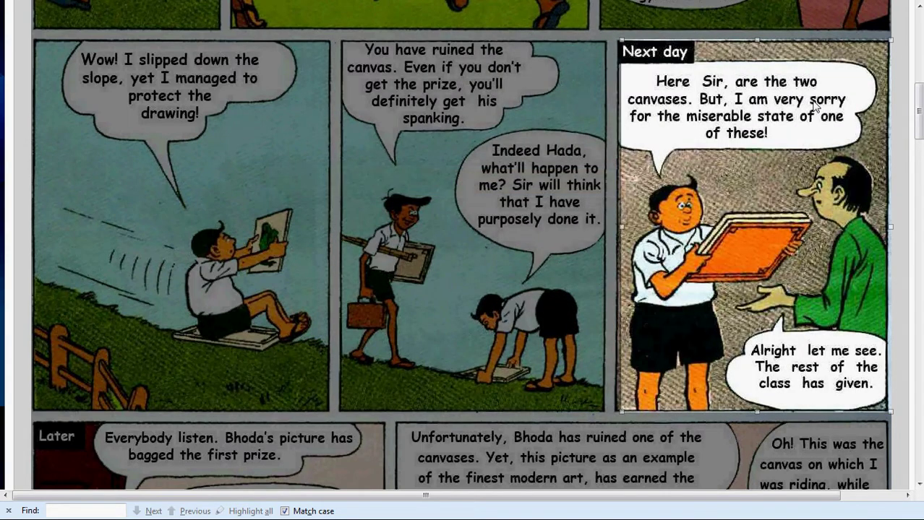
left_click_drag(620, 228, 614, 228)
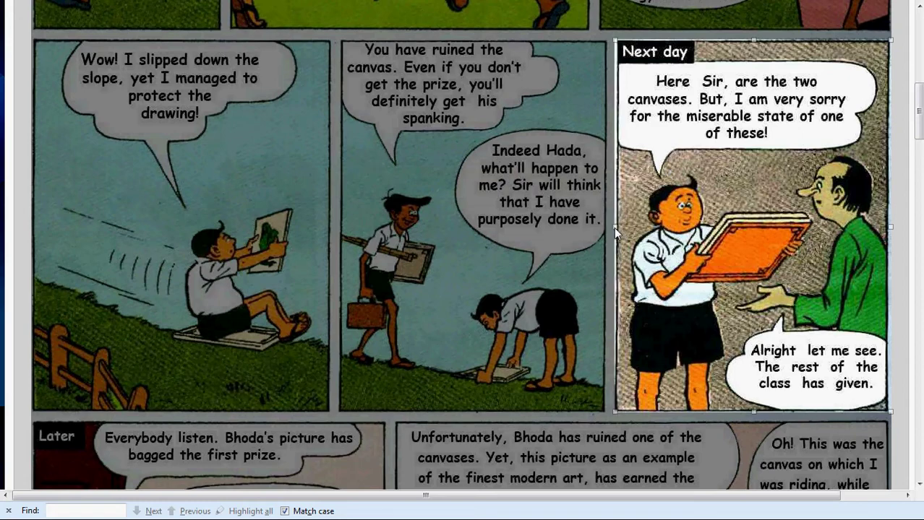
key("Return")
Crop the 'Later' panel into a frame and fit the crop box over the last panel
scroll(614, 228, "down", 5)
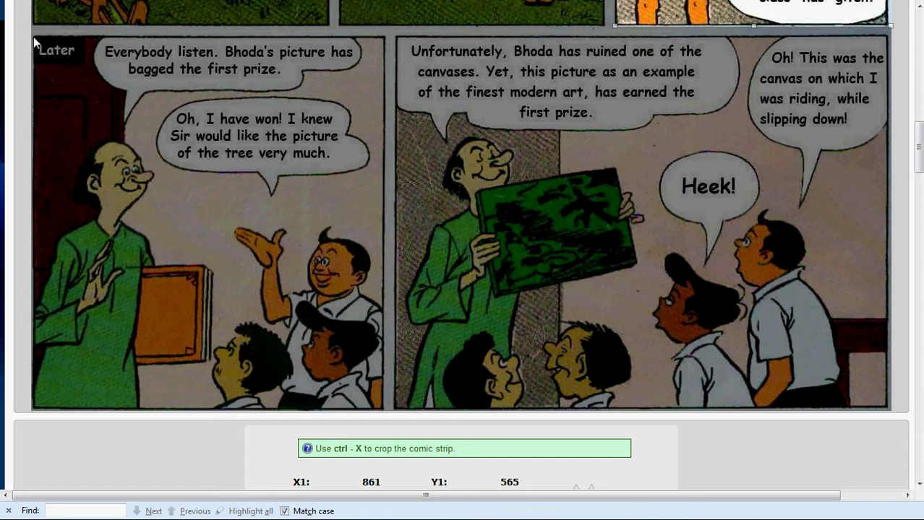
left_click_drag(32, 35, 385, 424)
key("ctrl+x")
left_click_drag(245, 199, 602, 207)
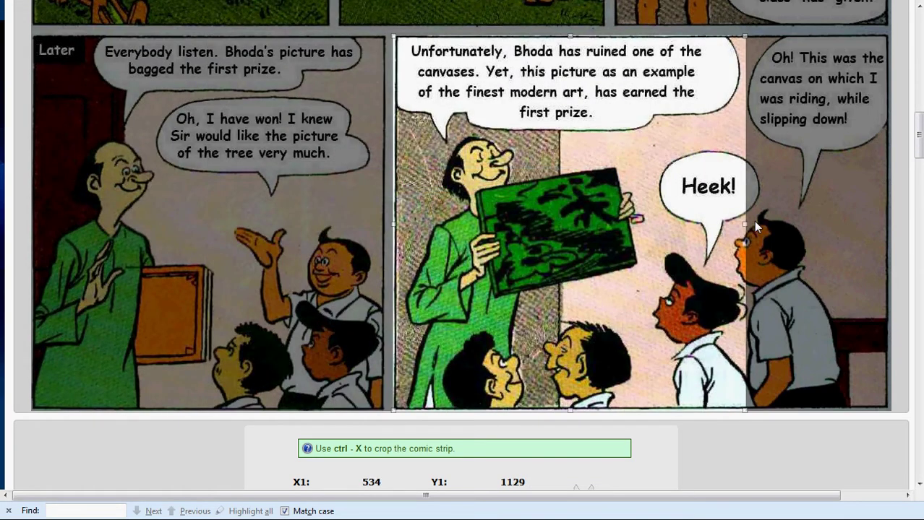
left_click_drag(746, 224, 895, 249)
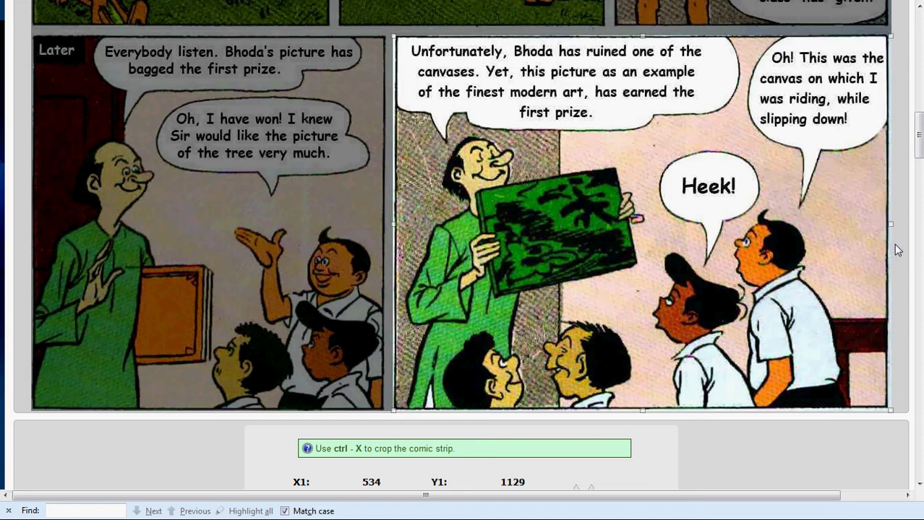
key("ctrl+x")
scroll(857, 267, "down", 4)
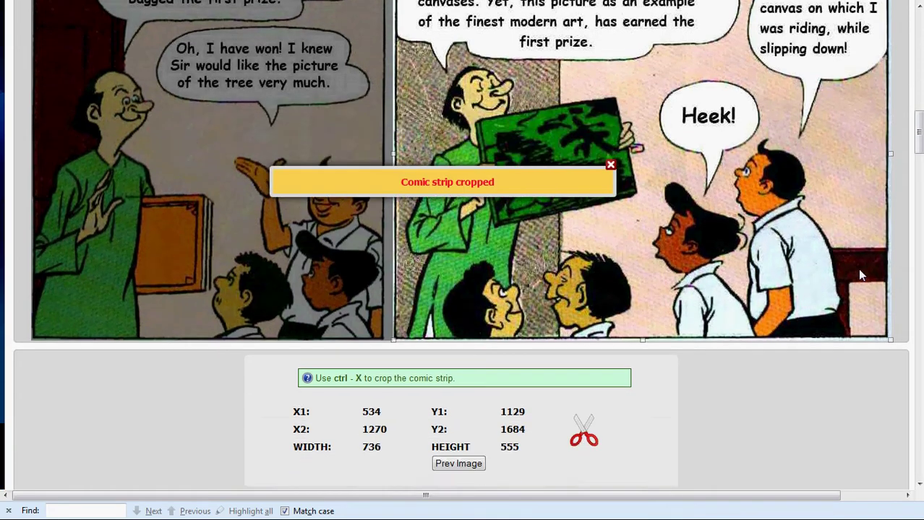
scroll(860, 275, "down", 8)
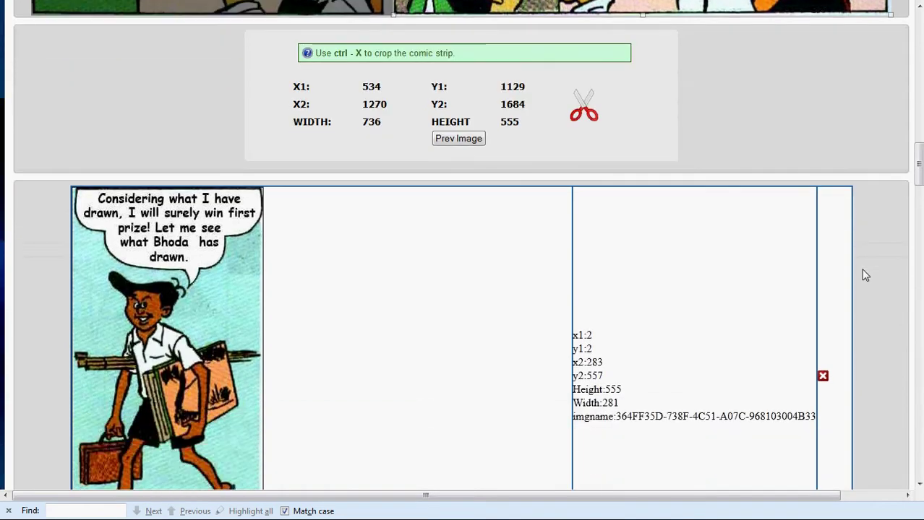
scroll(865, 275, "down", 15)
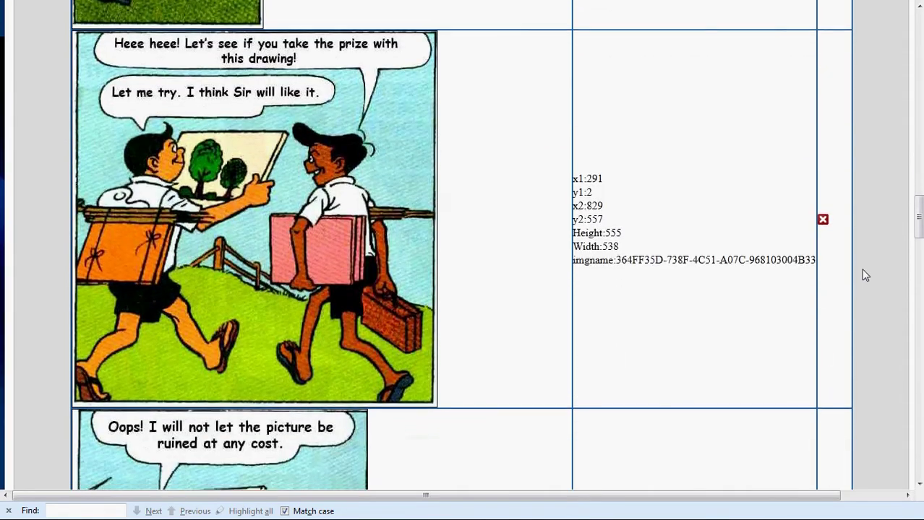
scroll(865, 275, "down", 13)
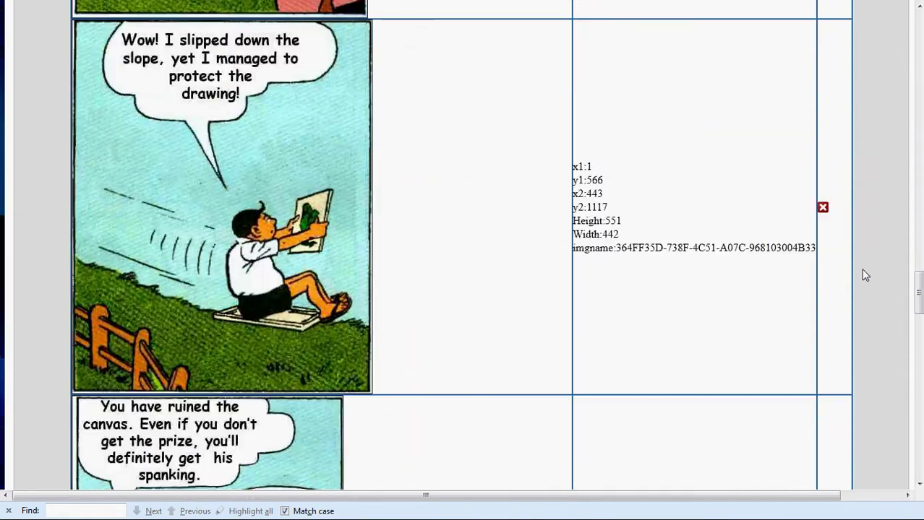
scroll(865, 275, "down", 17)
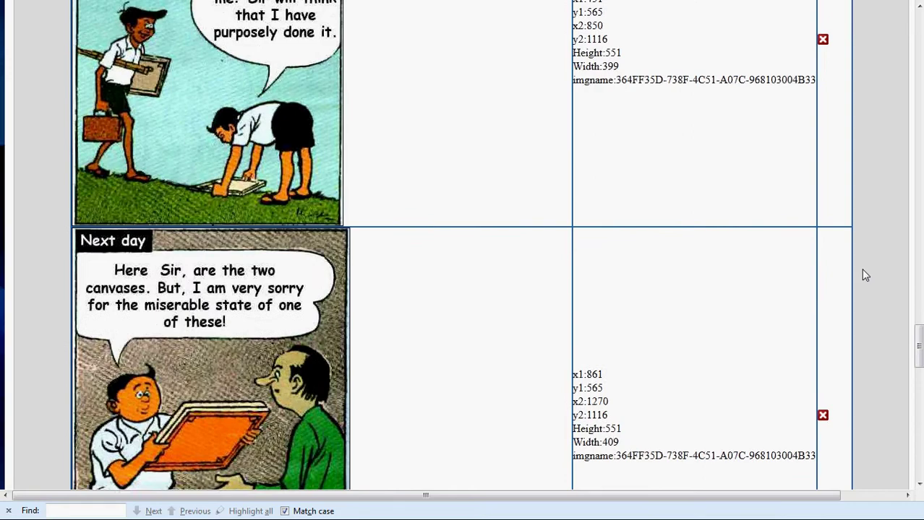
scroll(865, 274, "down", 11)
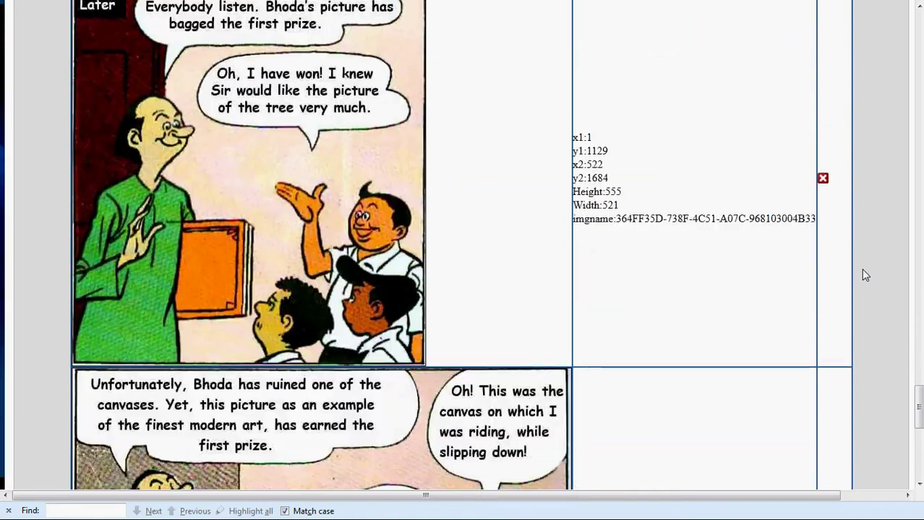
scroll(865, 275, "down", 4)
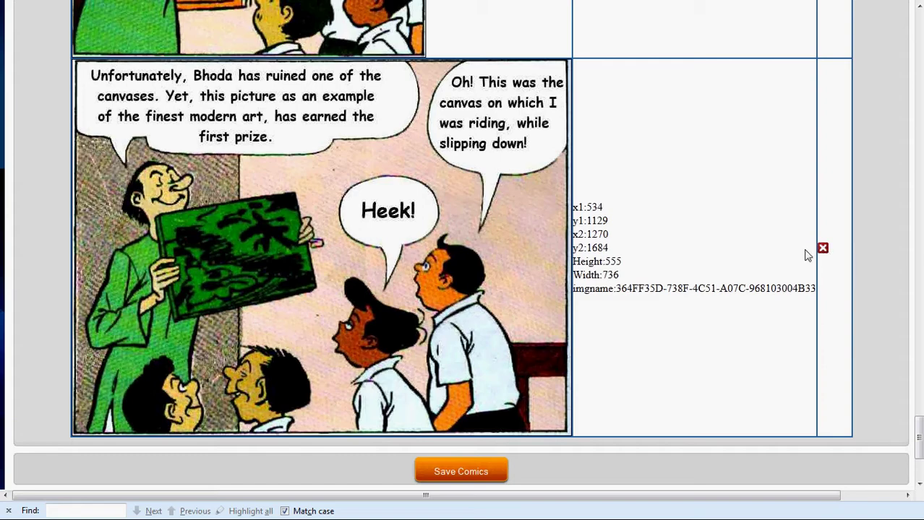
scroll(773, 198, "up", 5)
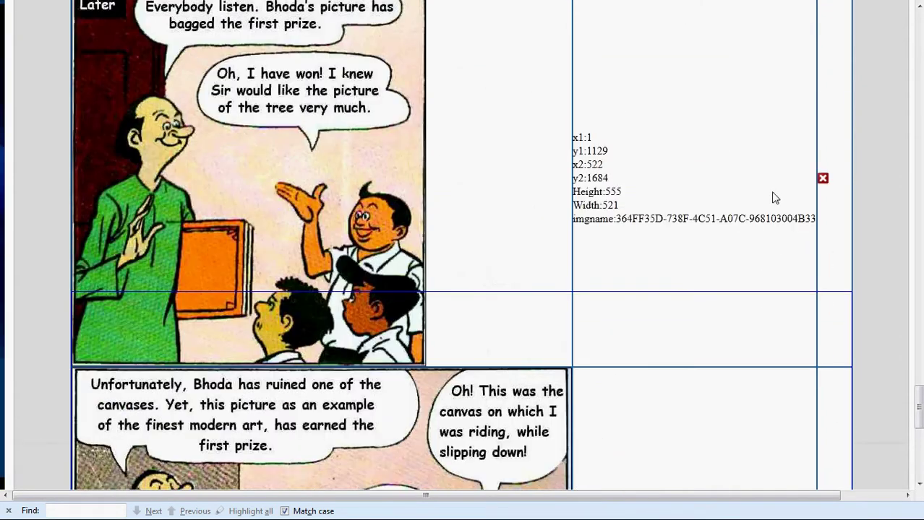
scroll(787, 130, "up", 1)
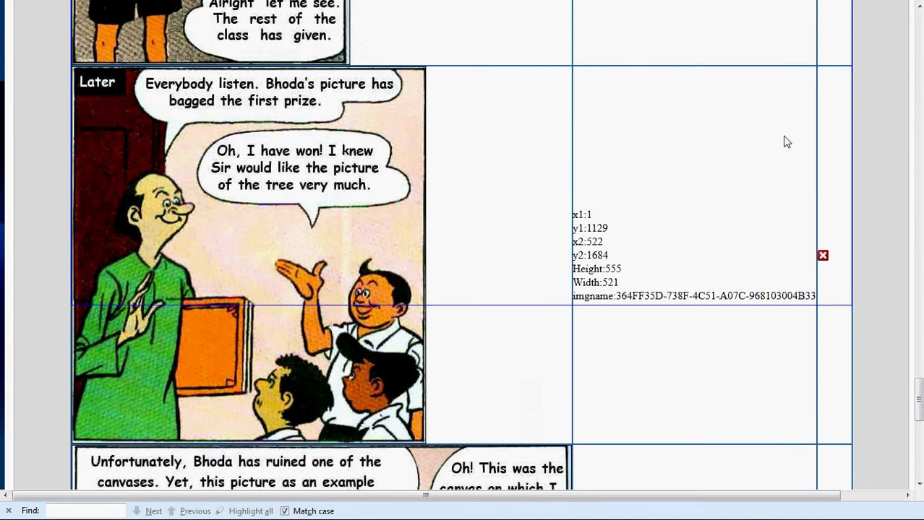
scroll(739, 227, "down", 3)
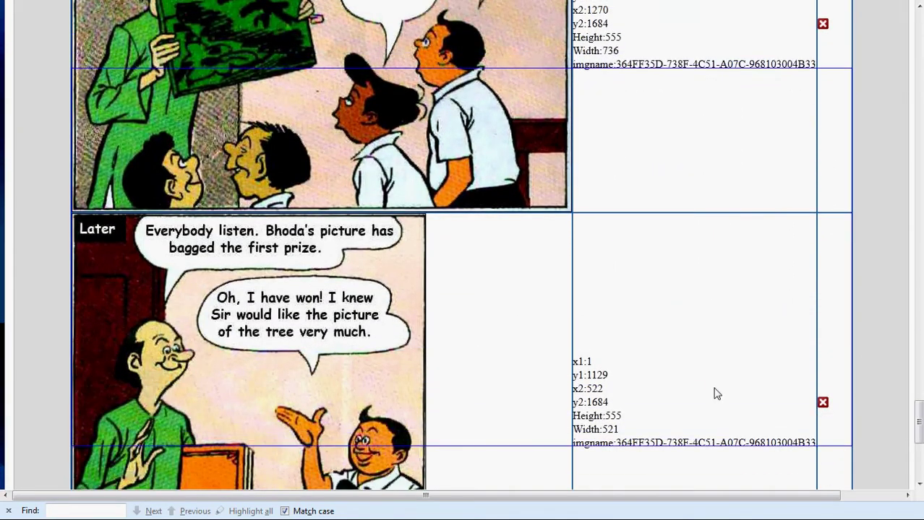
scroll(717, 393, "down", 3)
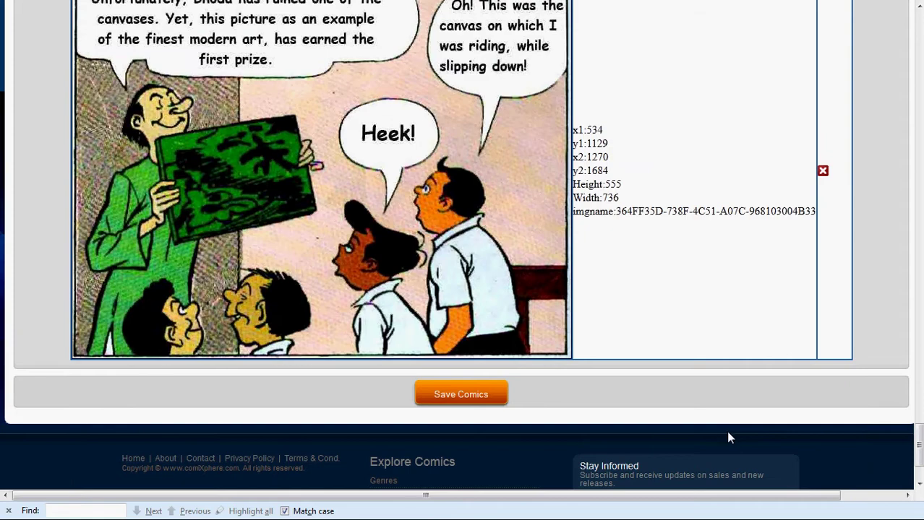
scroll(720, 419, "up", 1)
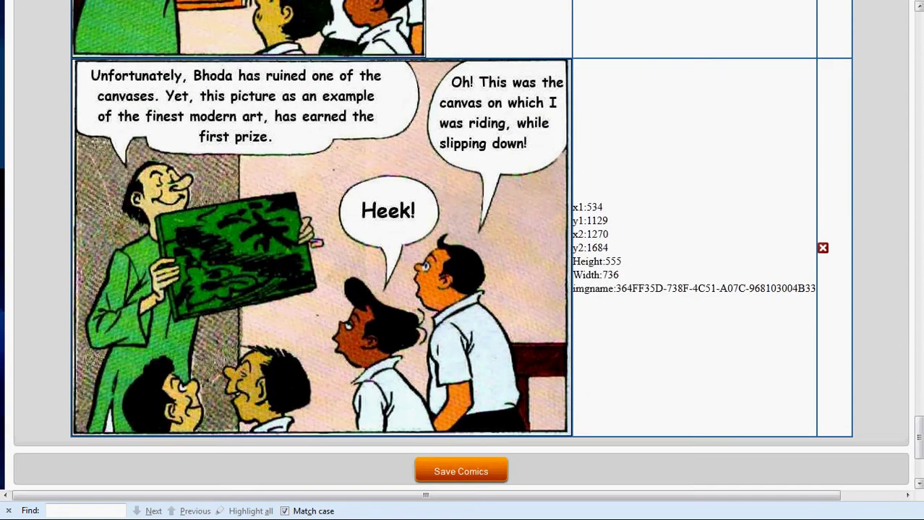
left_click_drag(917, 433, 899, 443)
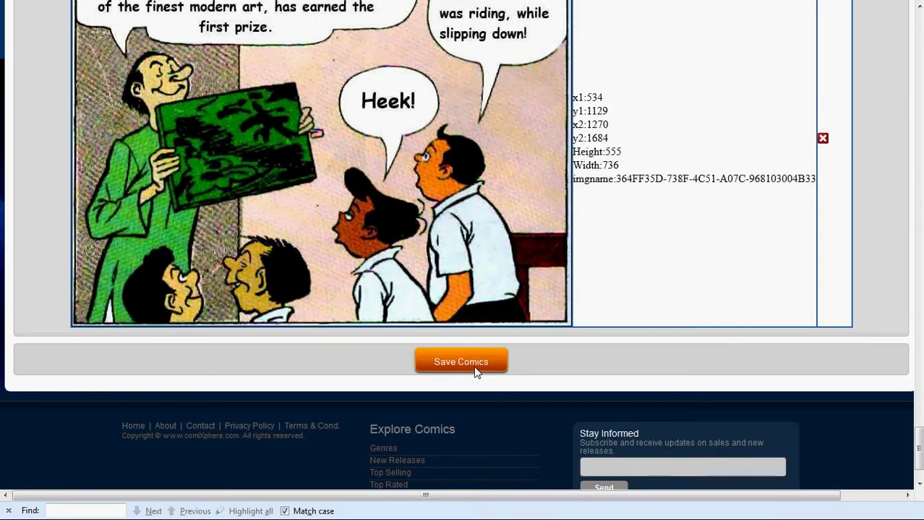
Save the cropped comic frames with Save Comics
left_click(475, 370)
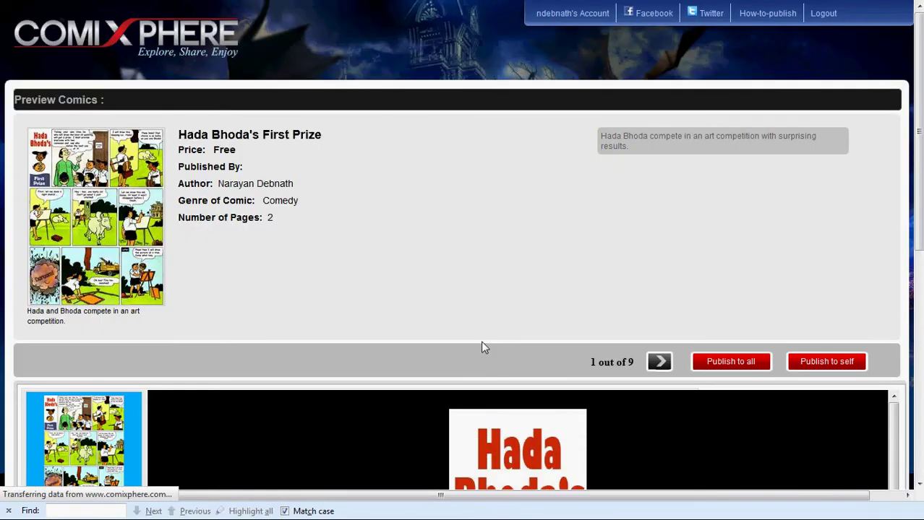
scroll(500, 315, "down", 4)
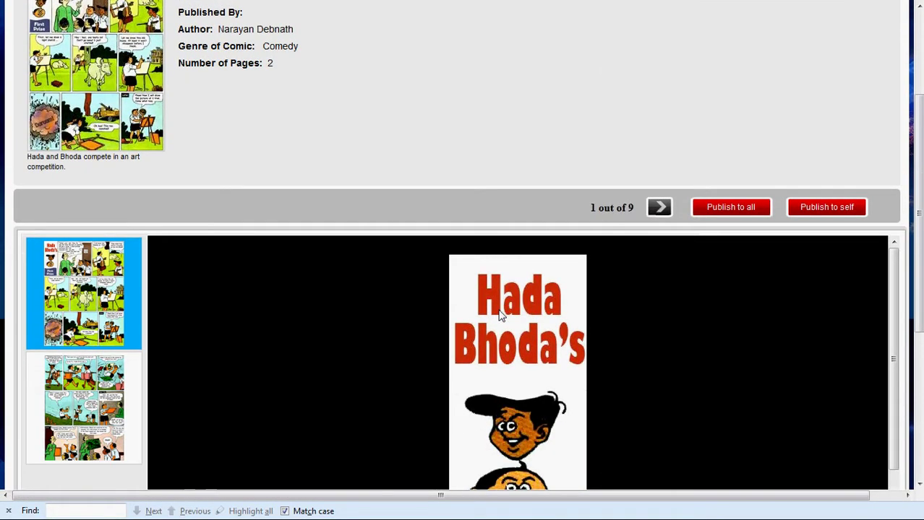
scroll(500, 316, "up", 2)
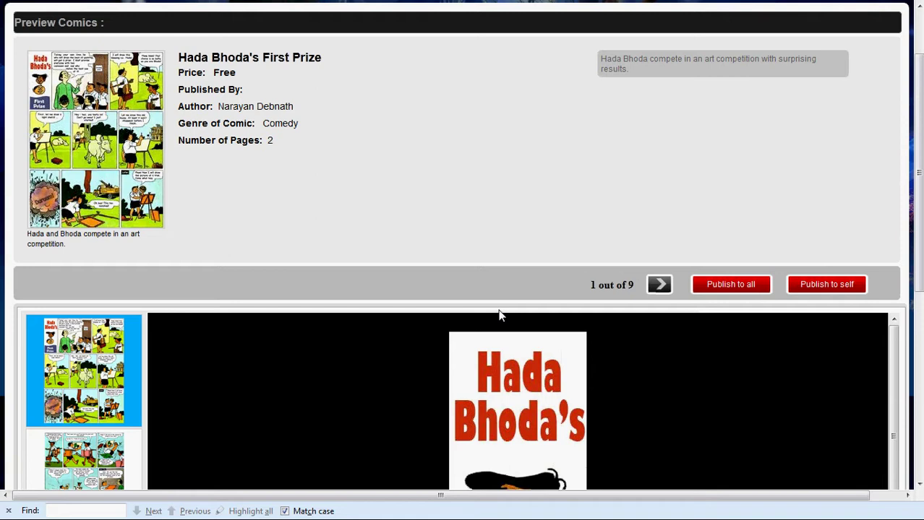
scroll(498, 315, "down", 4)
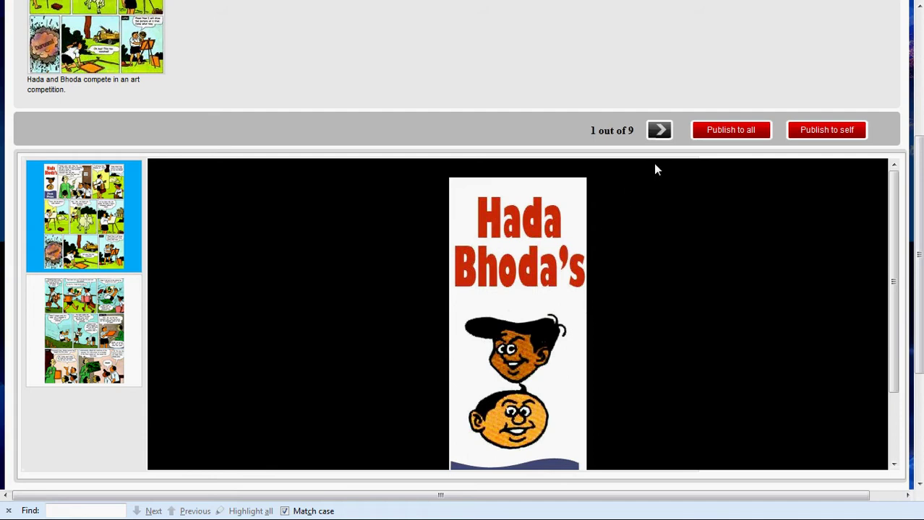
Step through all 9 frames of page 1 in the preview
left_click(662, 132)
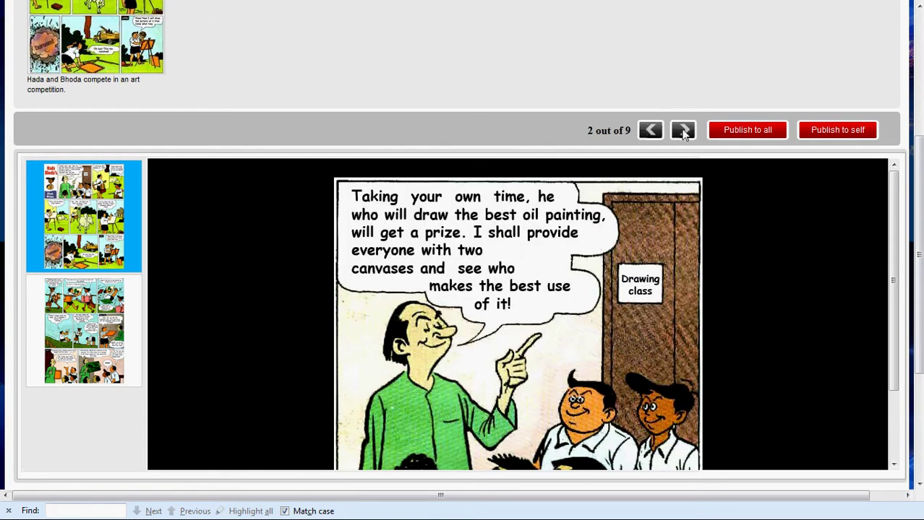
left_click(683, 130)
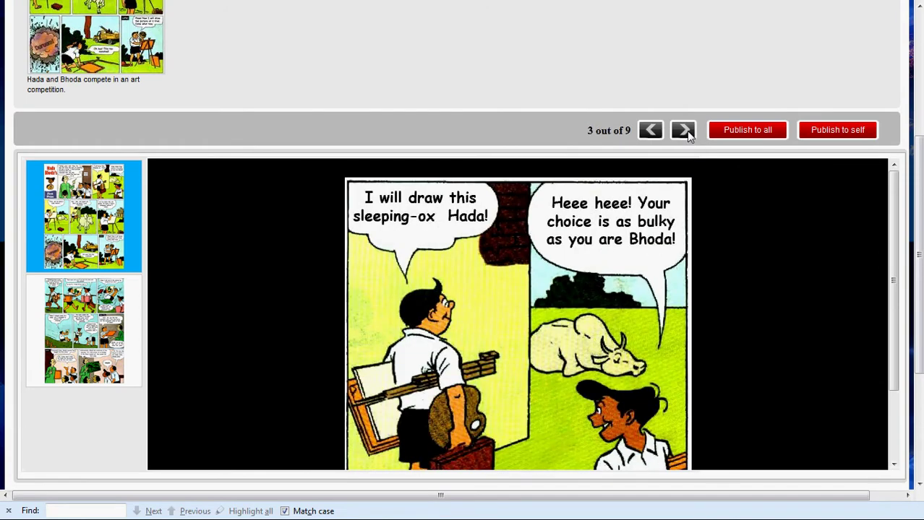
left_click(687, 133)
left_click(687, 134)
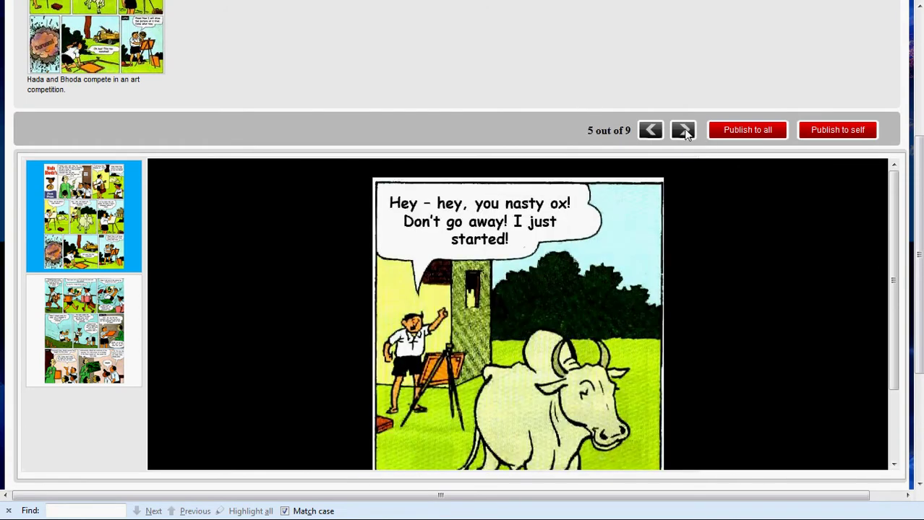
left_click(687, 134)
left_click(687, 134)
left_click(687, 134)
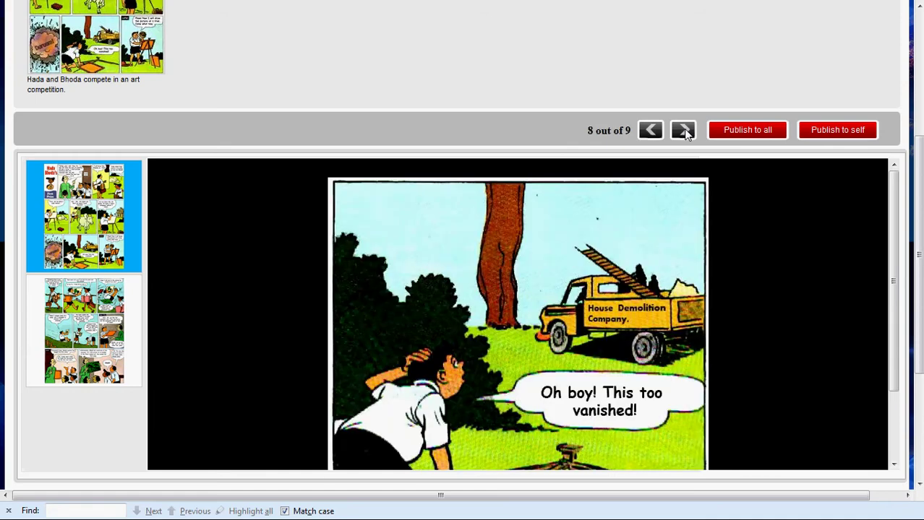
left_click(685, 133)
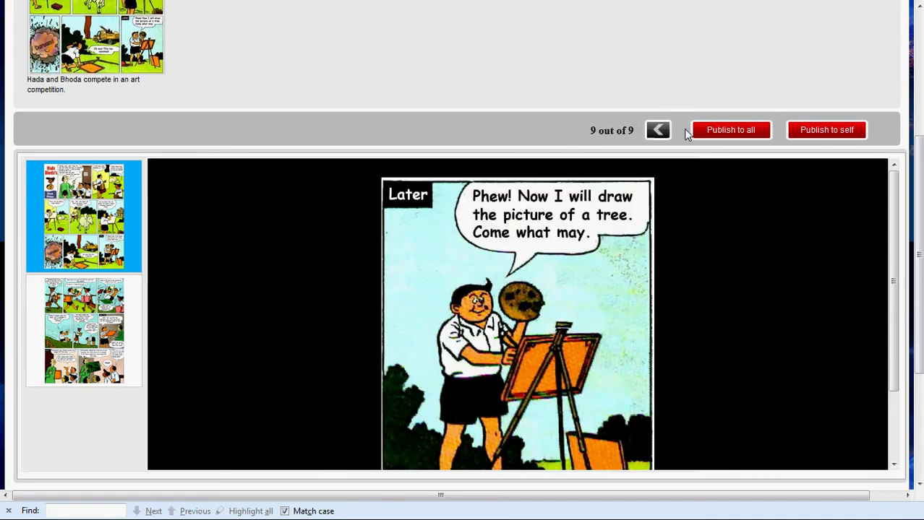
Switch to page 2 and step through its 8 frames to the prize panel
left_click(94, 349)
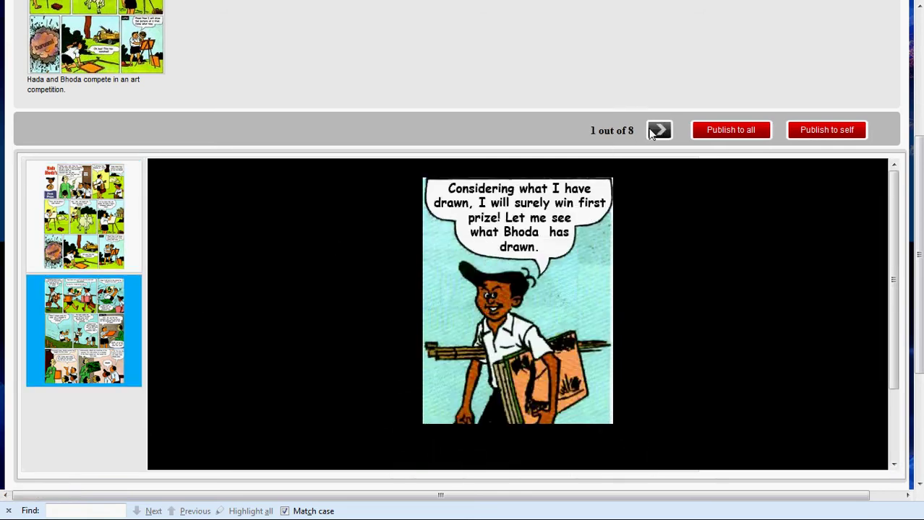
left_click(659, 131)
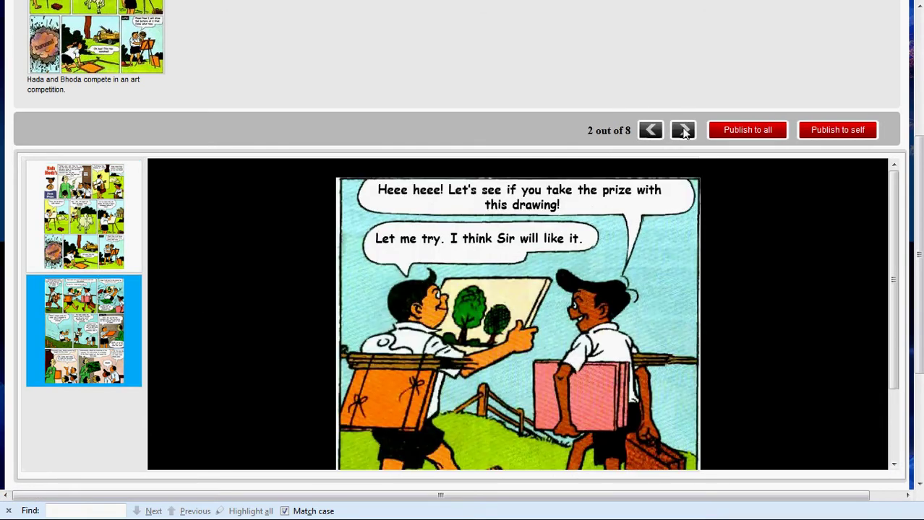
left_click(685, 132)
left_click(690, 130)
left_click(690, 131)
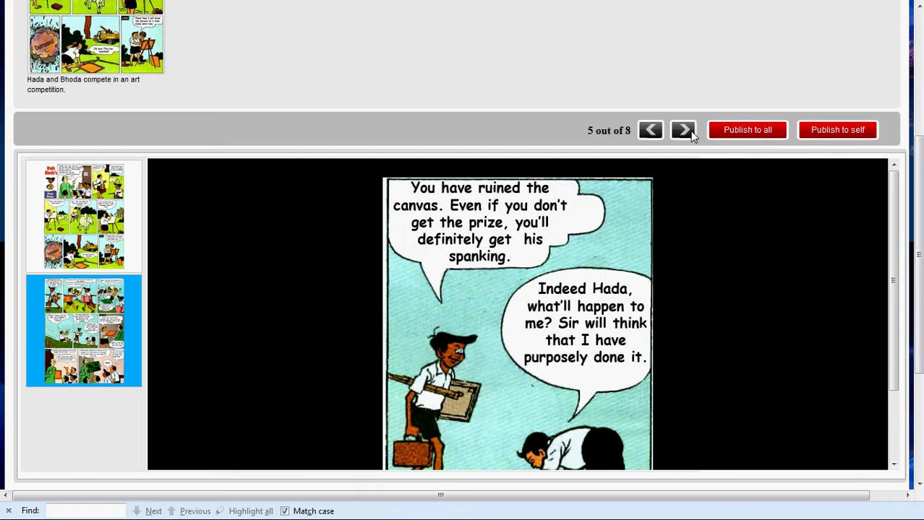
left_click(690, 131)
left_click(690, 131)
left_click(683, 131)
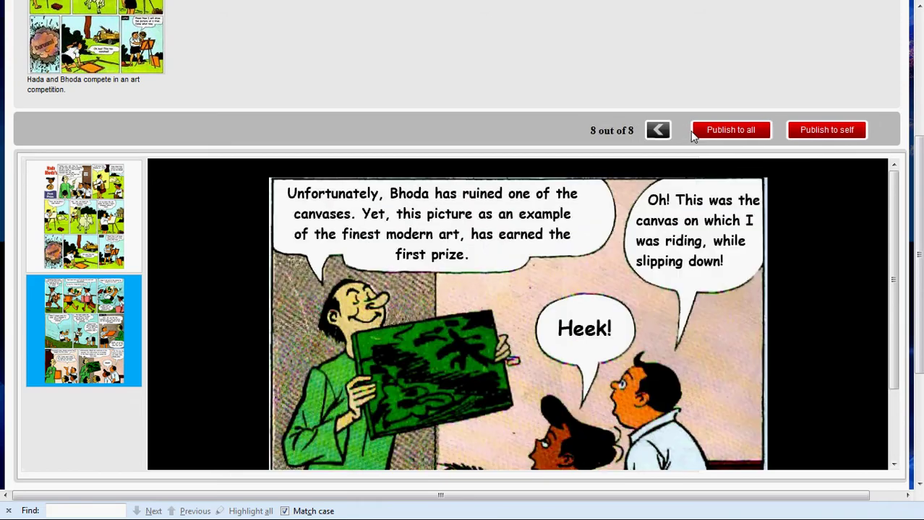
Publish Hada Bhoda's First Prize to all, confirm, and dismiss the 'Comics has been published' alert
scroll(688, 134, "up", 4)
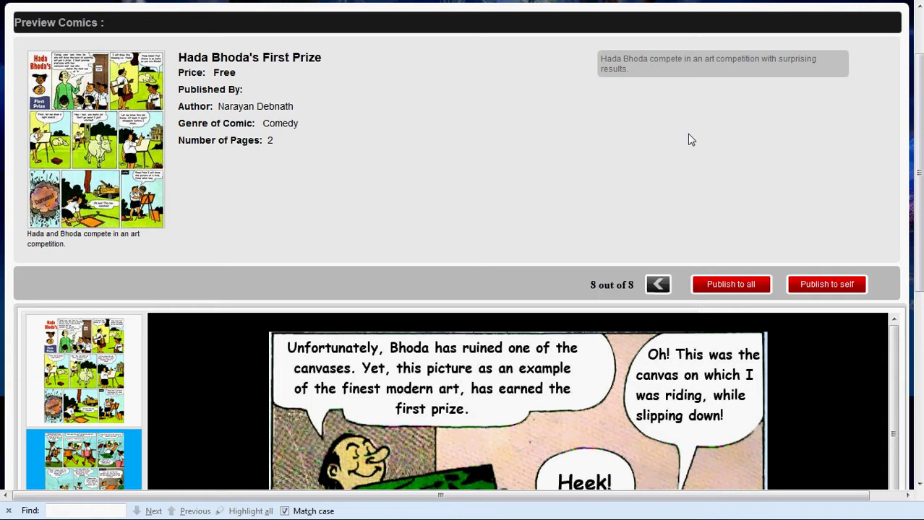
scroll(687, 134, "down", 2)
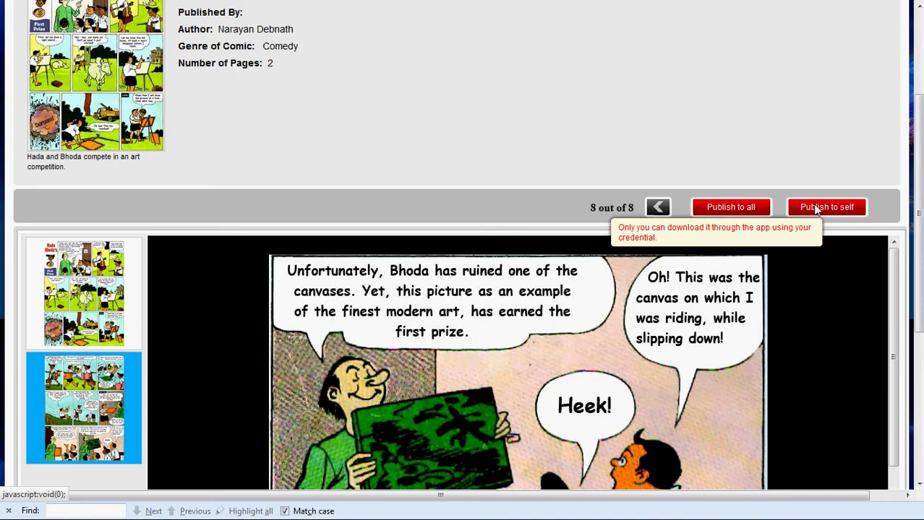
left_click(731, 209)
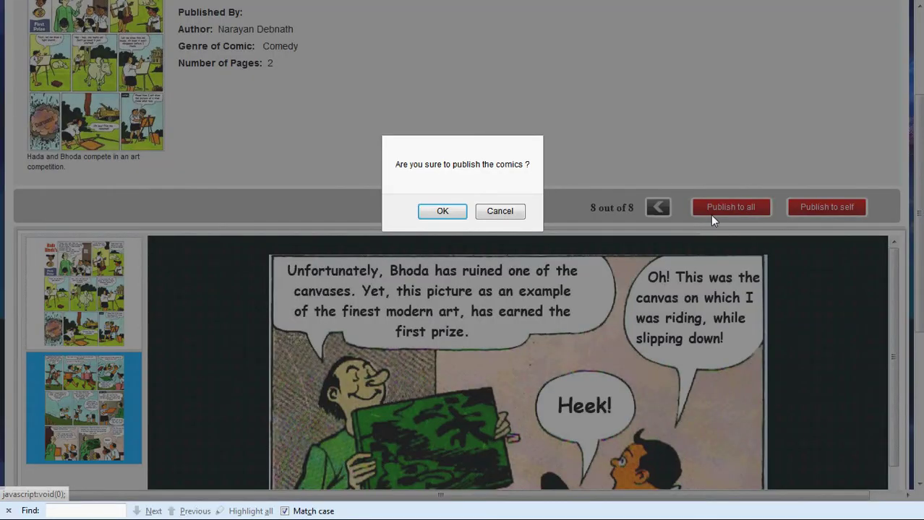
left_click(443, 211)
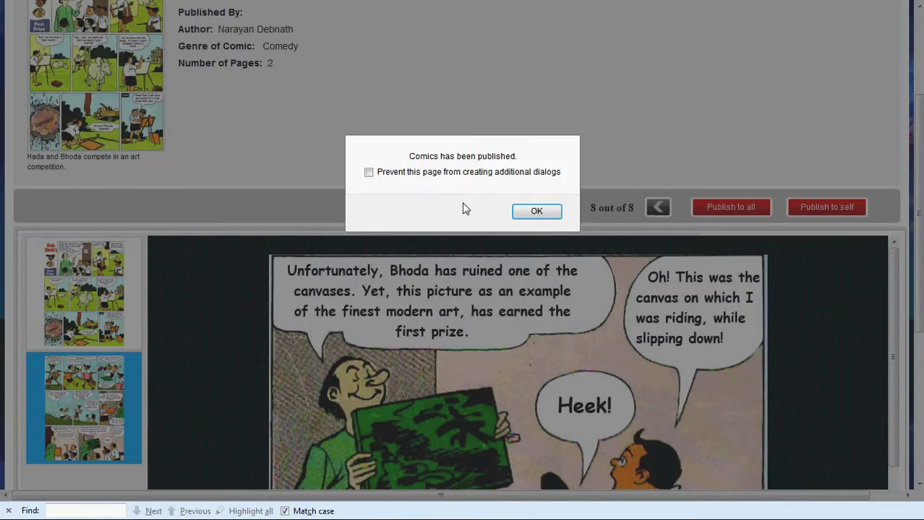
left_click(535, 211)
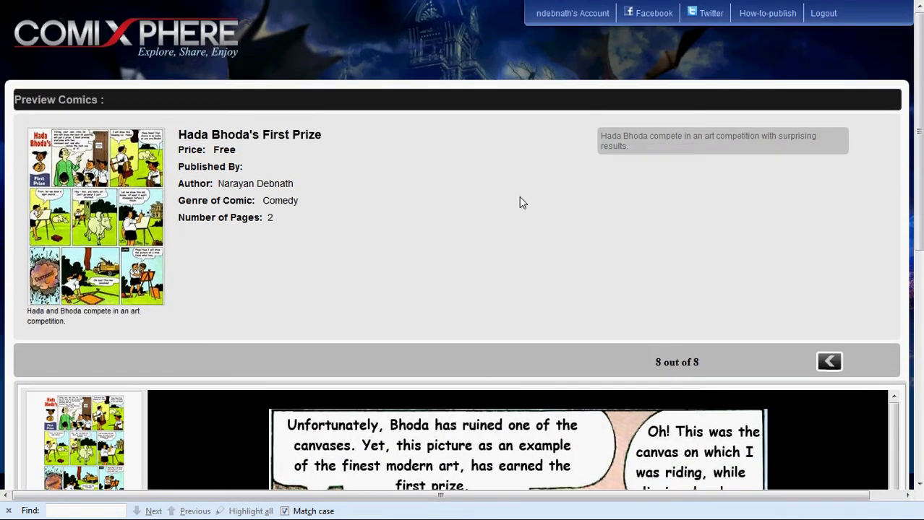
Go to the home page and check Hada Bhoda's First Prize leads Recent Comics
left_click(214, 42)
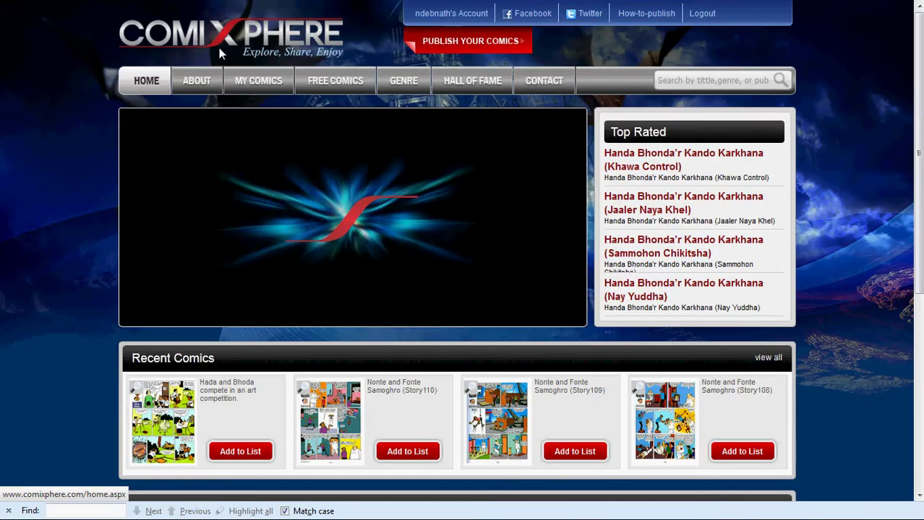
scroll(219, 47, "down", 2)
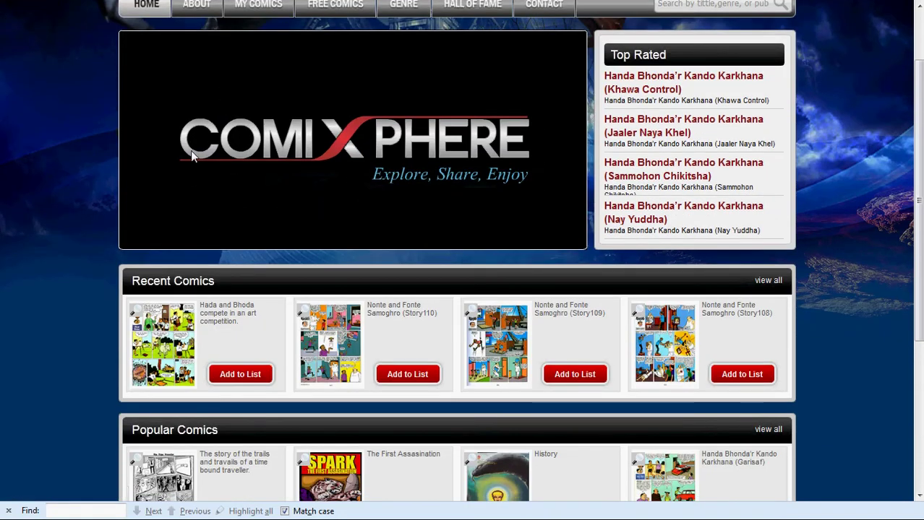
mouse_move(171, 325)
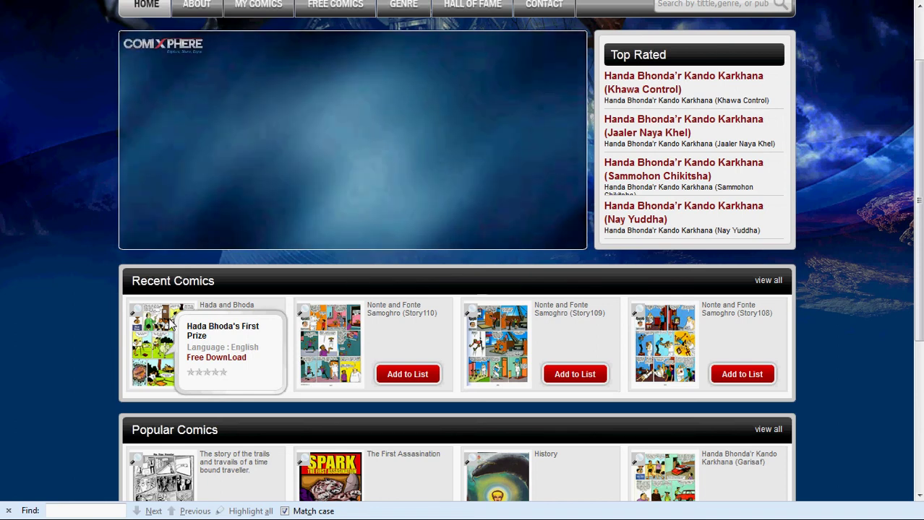